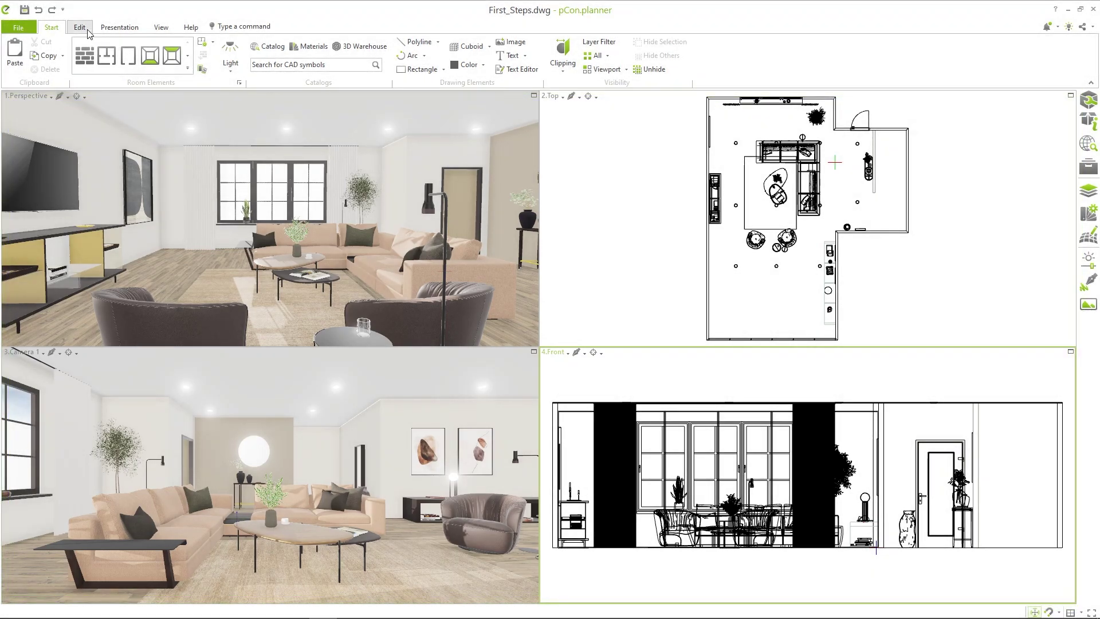
Browse the Edit, Presentation and Start ribbon tabs, then orbit and pan the perspective view.
click(88, 32)
click(120, 28)
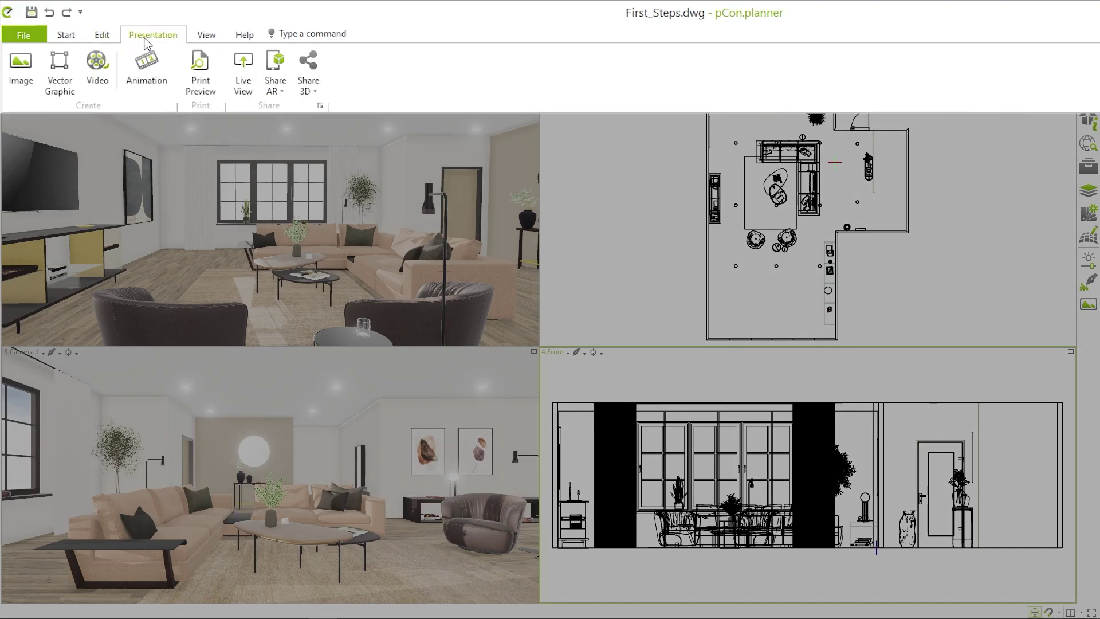
click(67, 35)
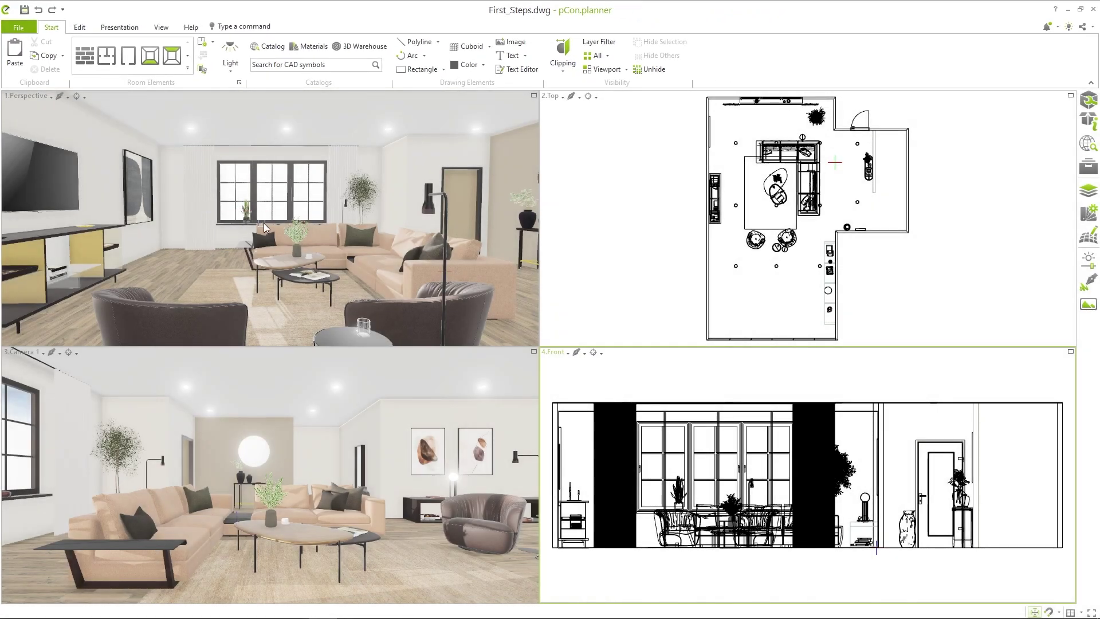
middle_drag(279, 226, 278, 228)
mouse_move(278, 228)
right_down()
mouse_move(263, 224)
mouse_move(274, 226)
right_up()
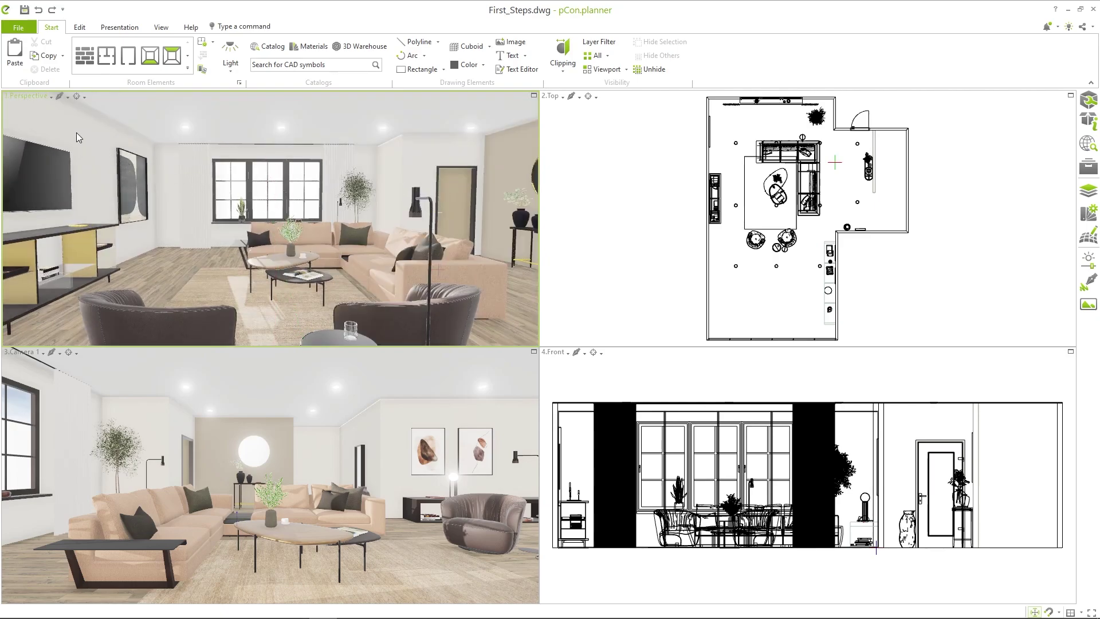
Check the viewport view-type and layout options unchanged, then maximize the Perspective viewport.
click(40, 98)
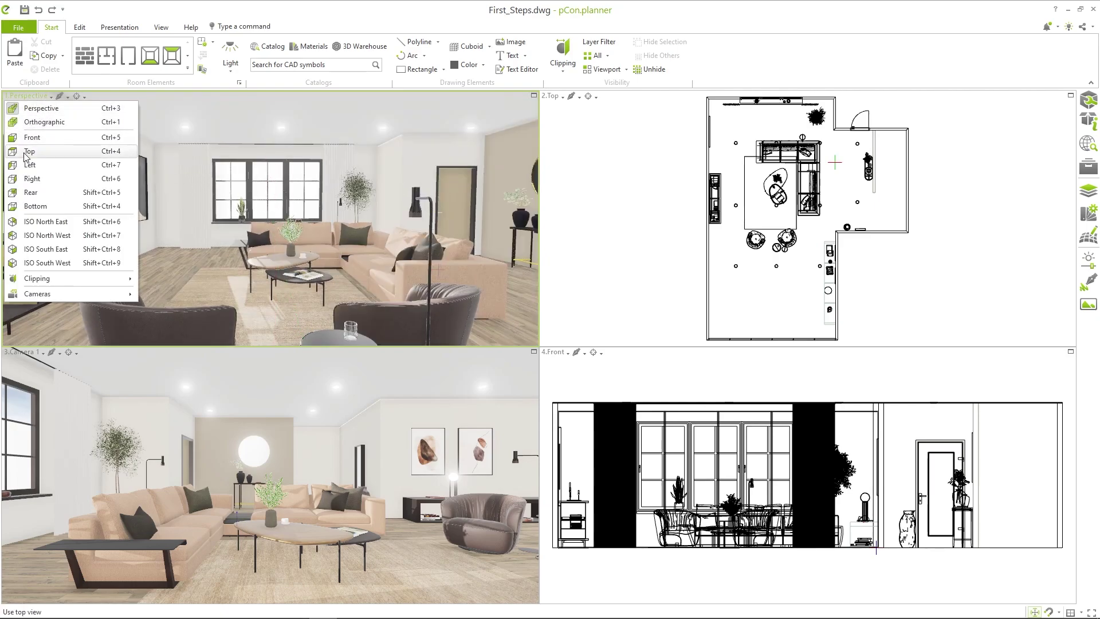
click(291, 164)
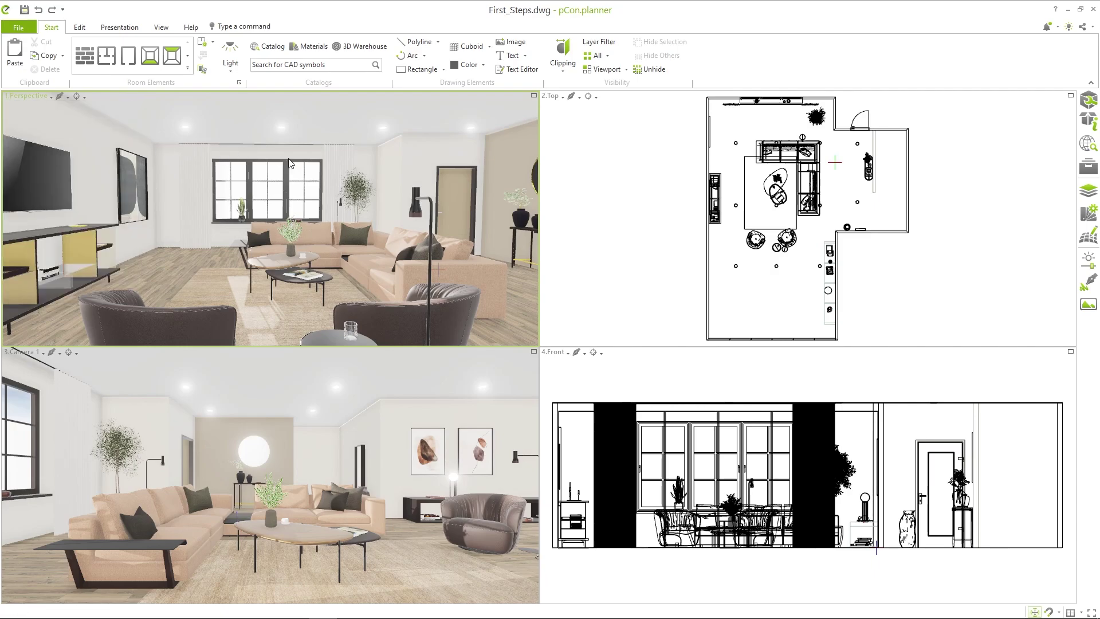
click(552, 98)
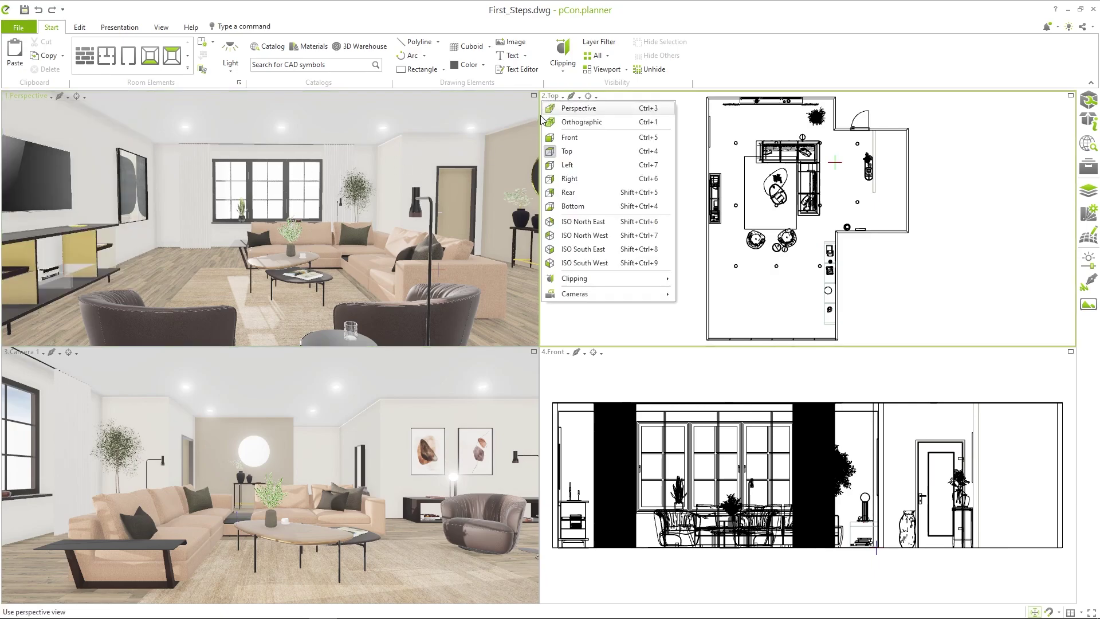
click(590, 151)
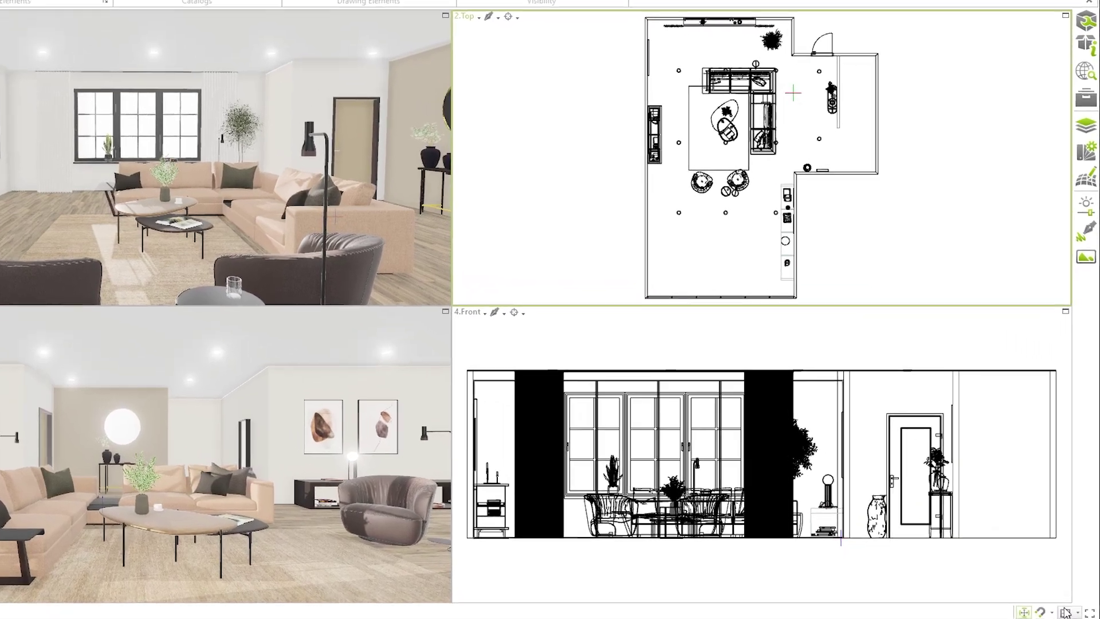
click(1070, 612)
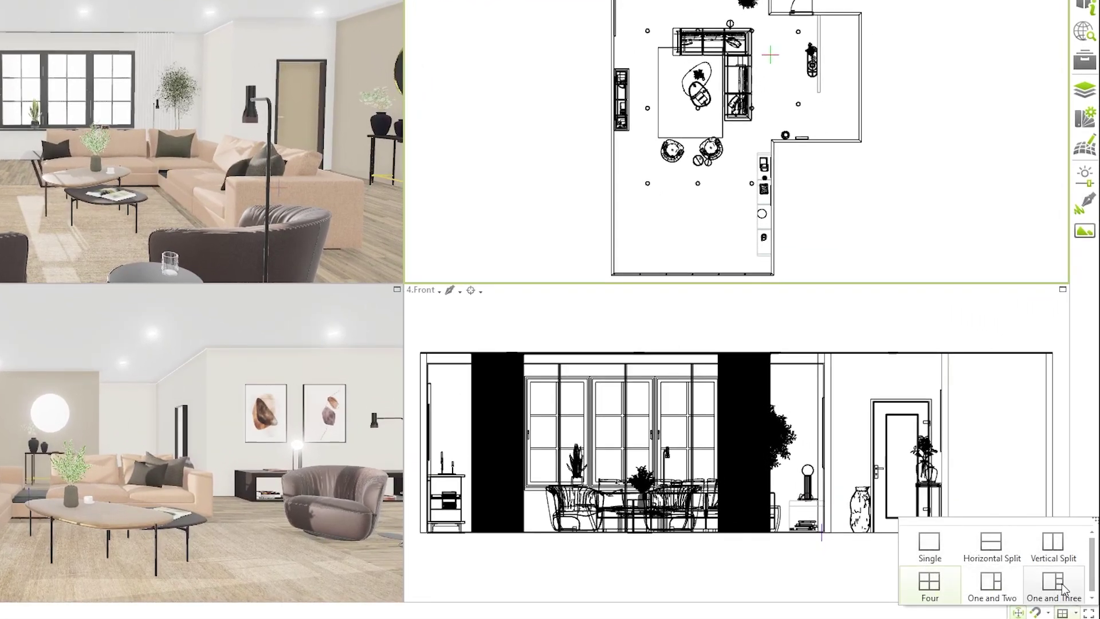
key(Escape)
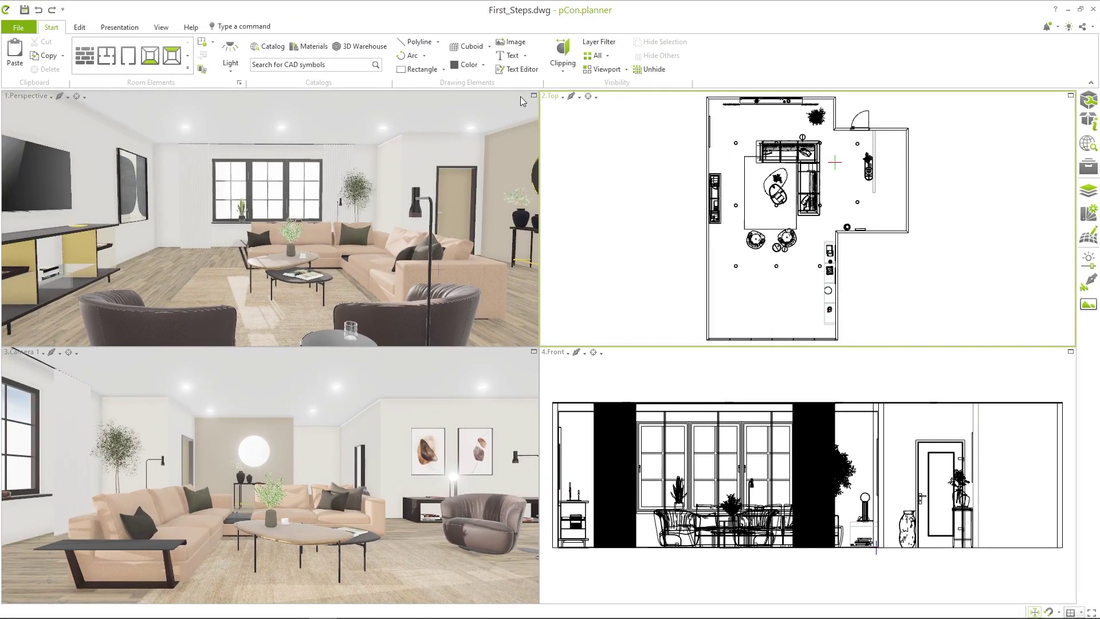
click(534, 95)
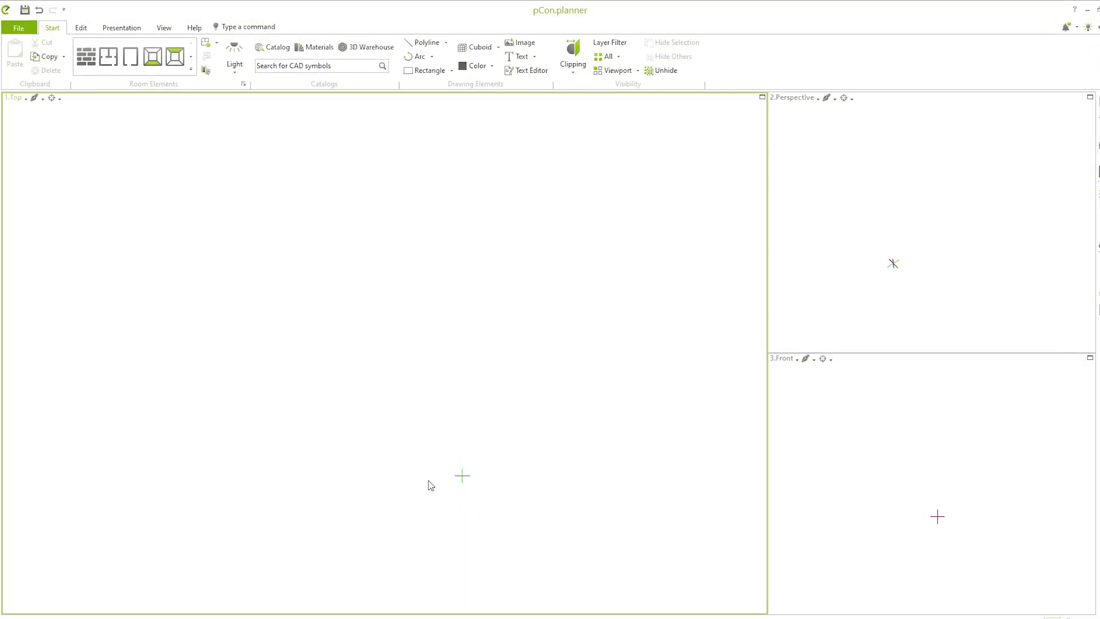
Start the Wall tool and draw the first three walls: 6.72, 11.7 and 6.2.
click(101, 65)
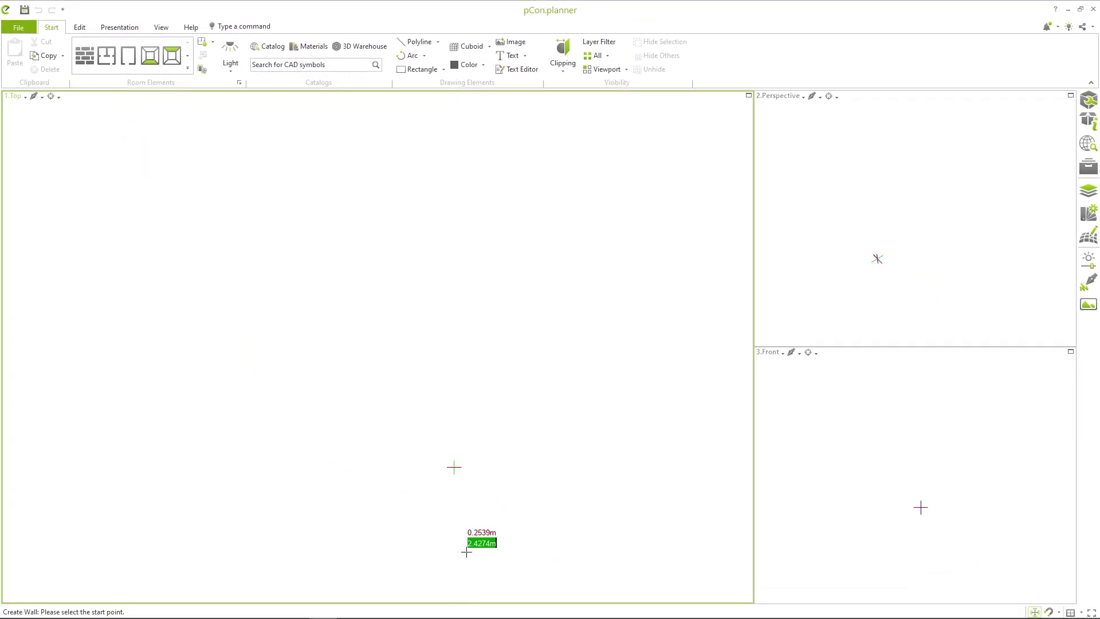
click(594, 618)
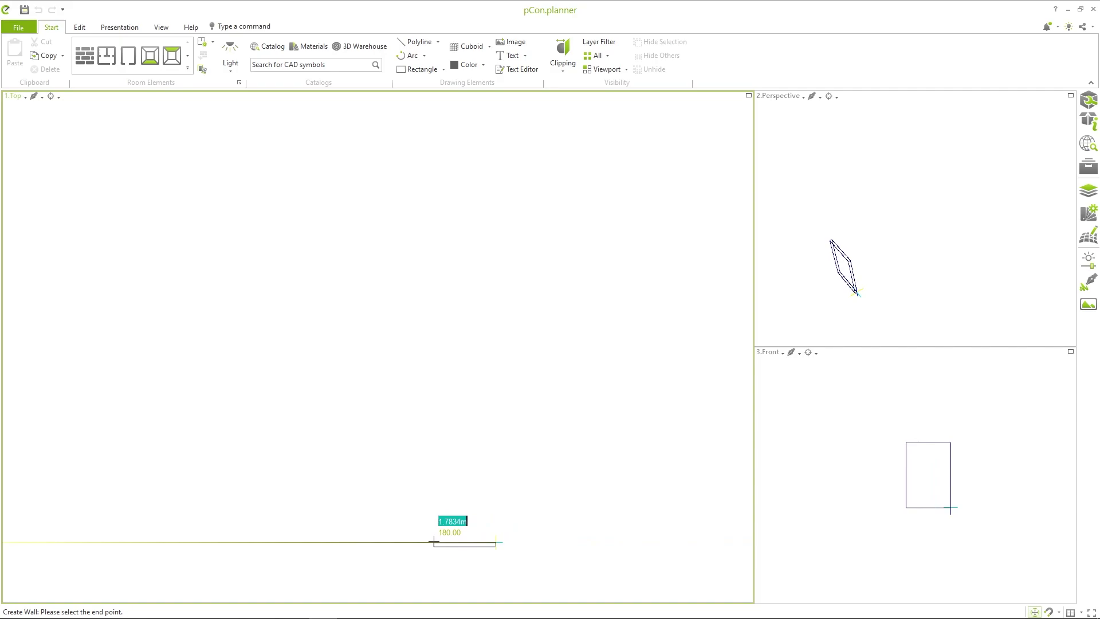
text(6)
text(.72)
key(Return)
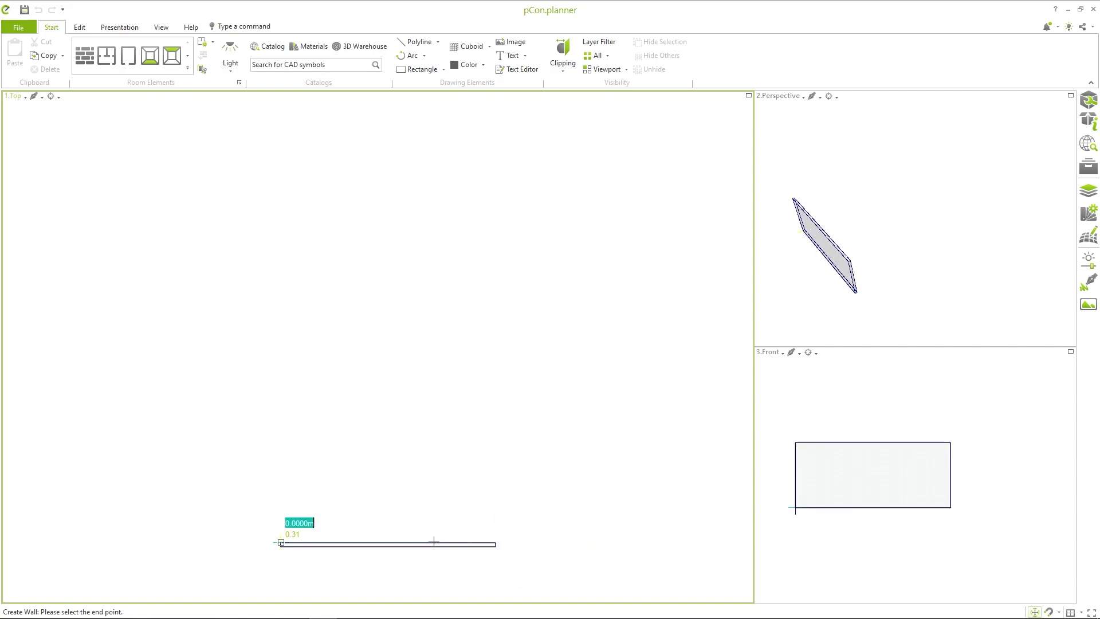
text(11.7)
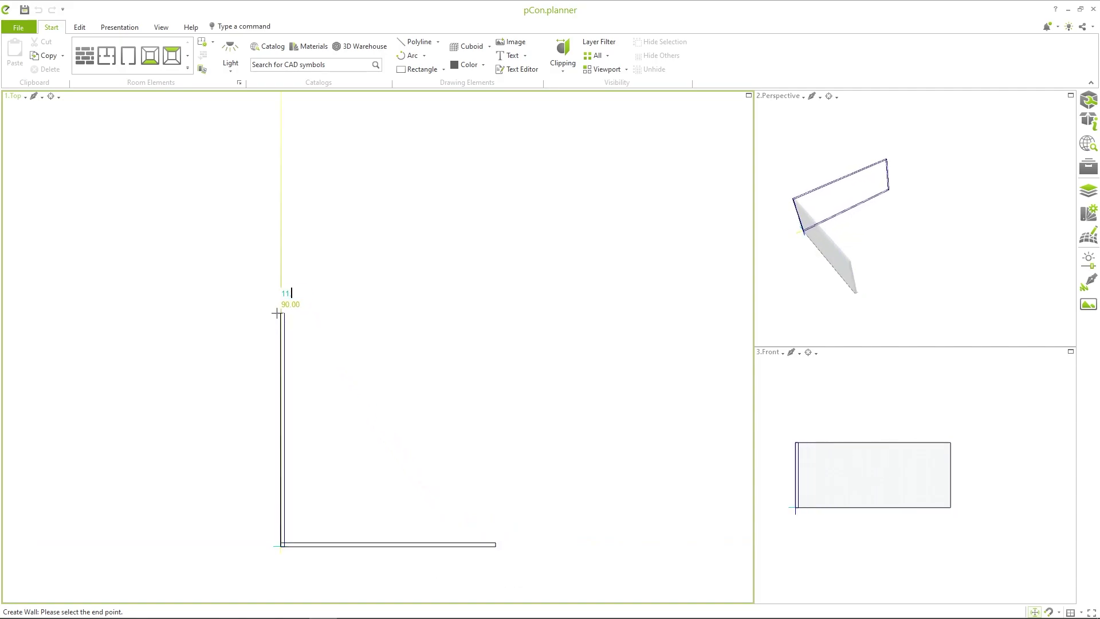
key(Return)
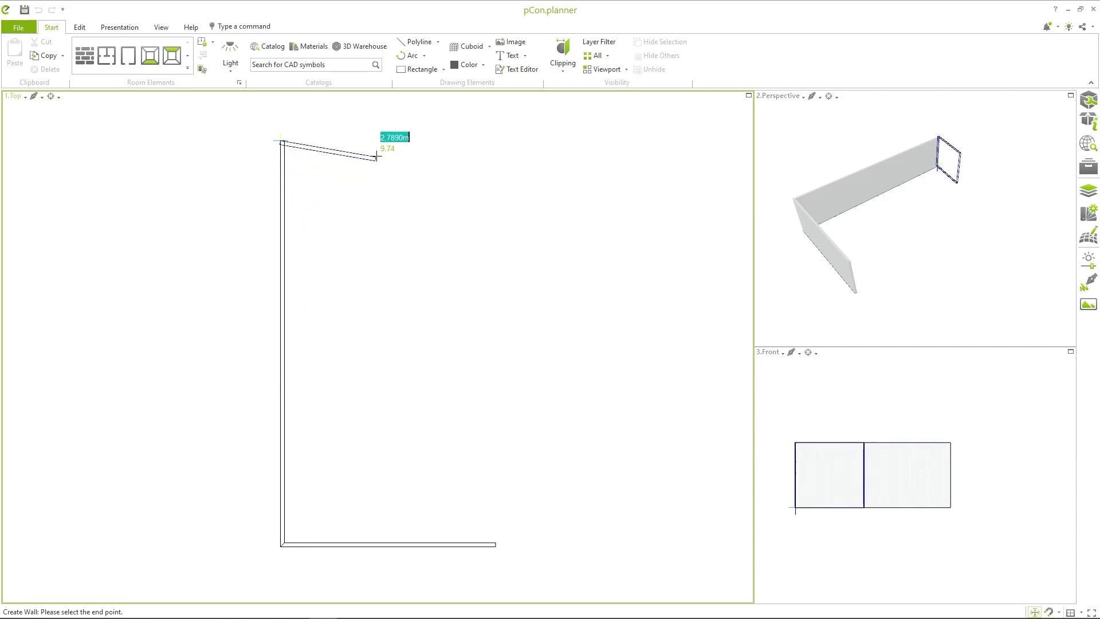
text(6.)
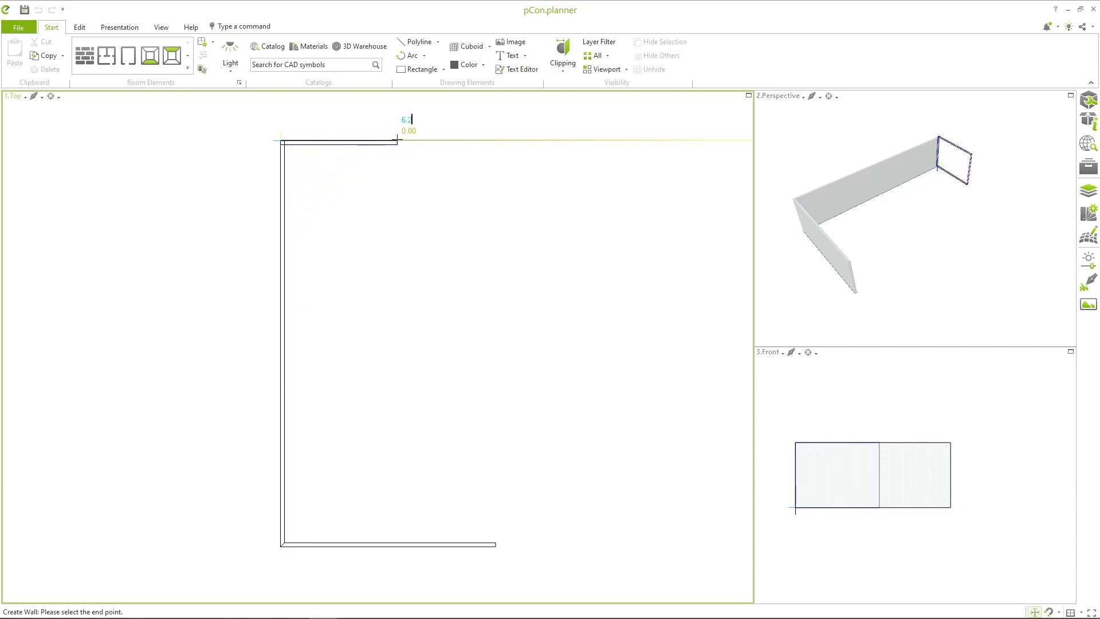
text(2)
key(Return)
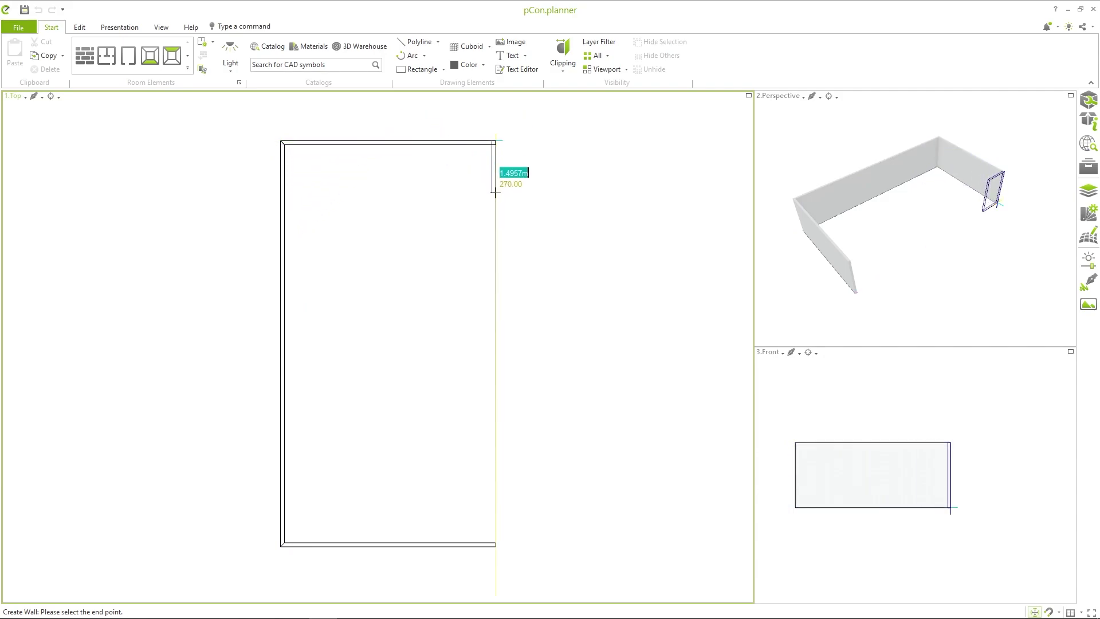
Continue the outline with walls of 1.5, 3.5, 5 and 3.
text(1.5)
key(Return)
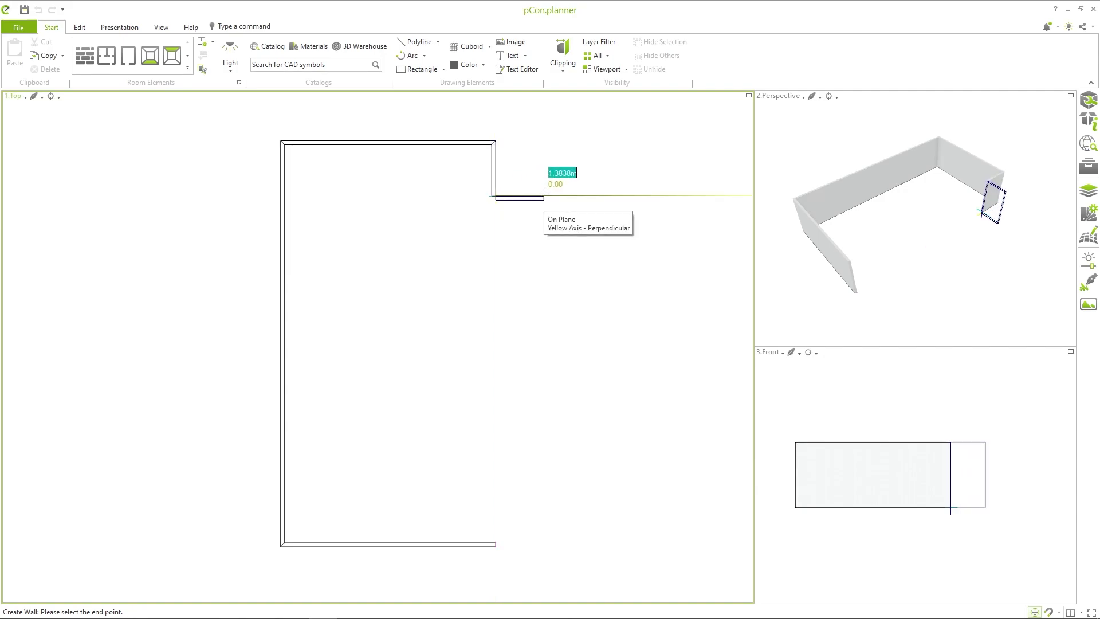
text(3.5)
key(Return)
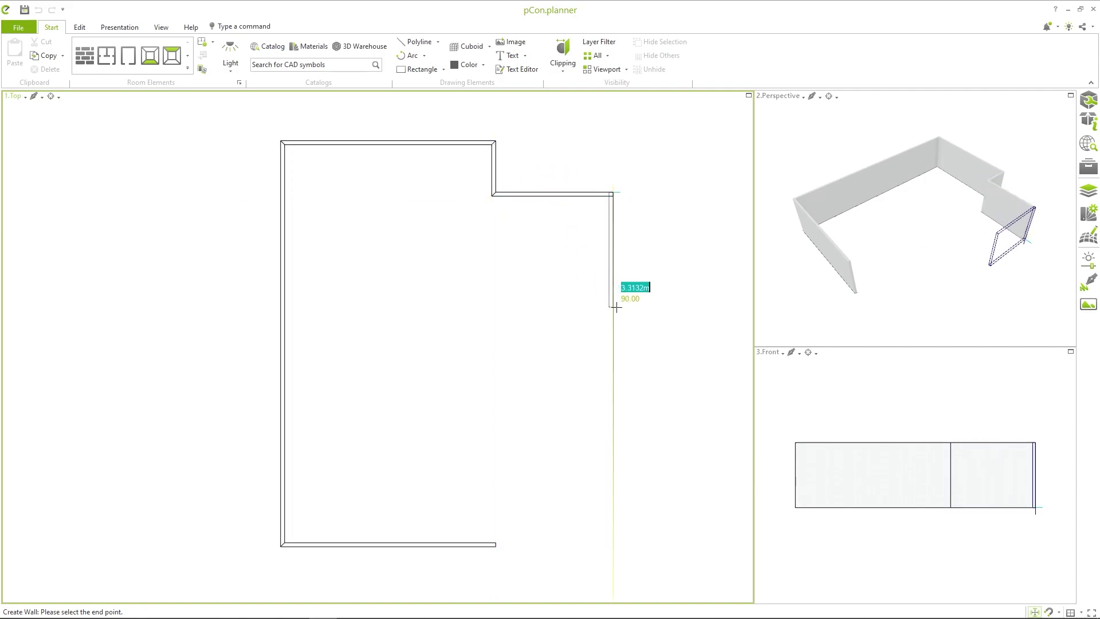
text(5)
key(Return)
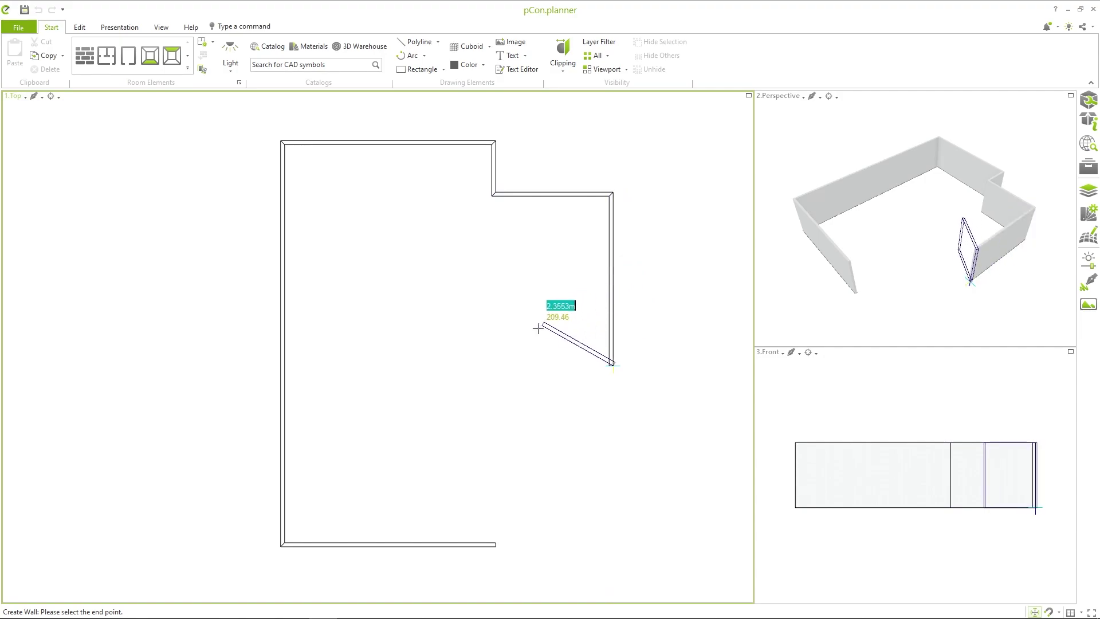
text(3.5)
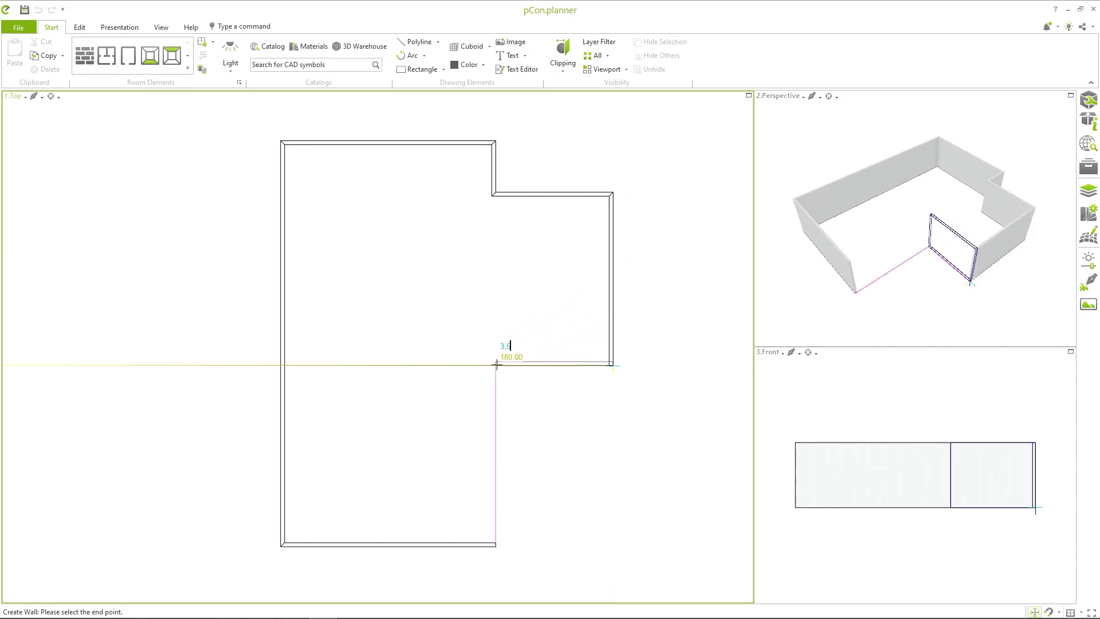
key(Return)
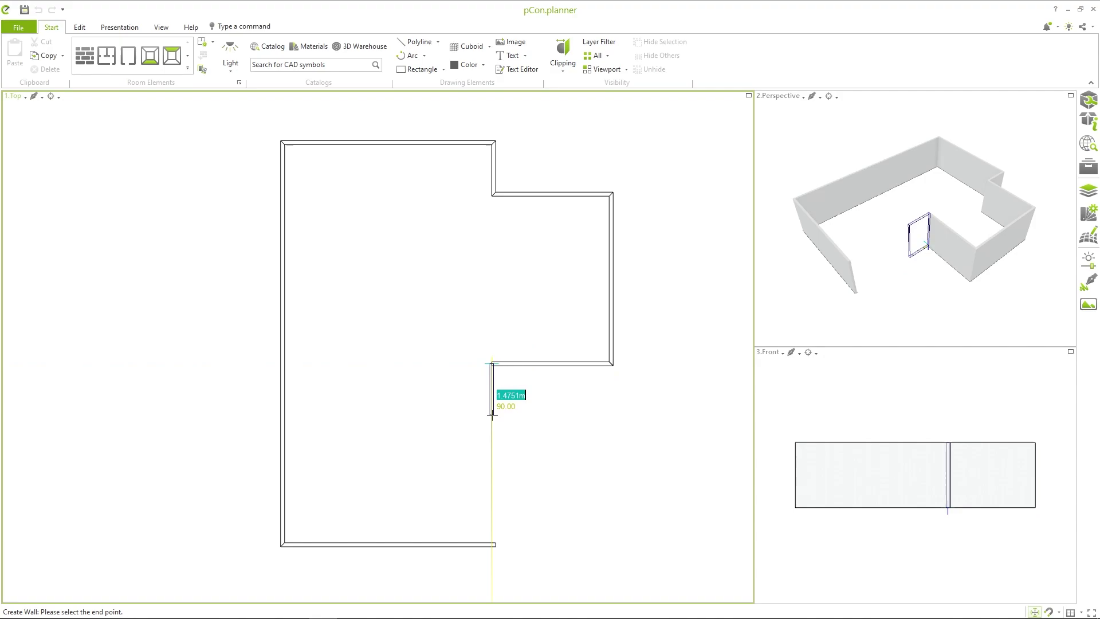
Close the wall outline at the last corner and clear the wall selection.
click(493, 545)
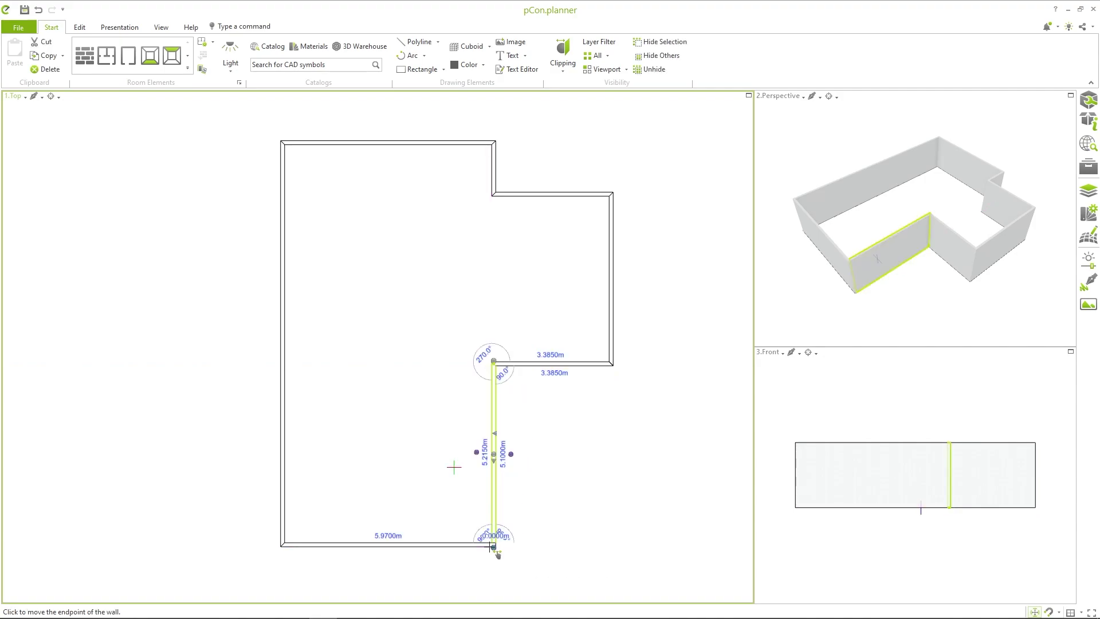
key(Escape)
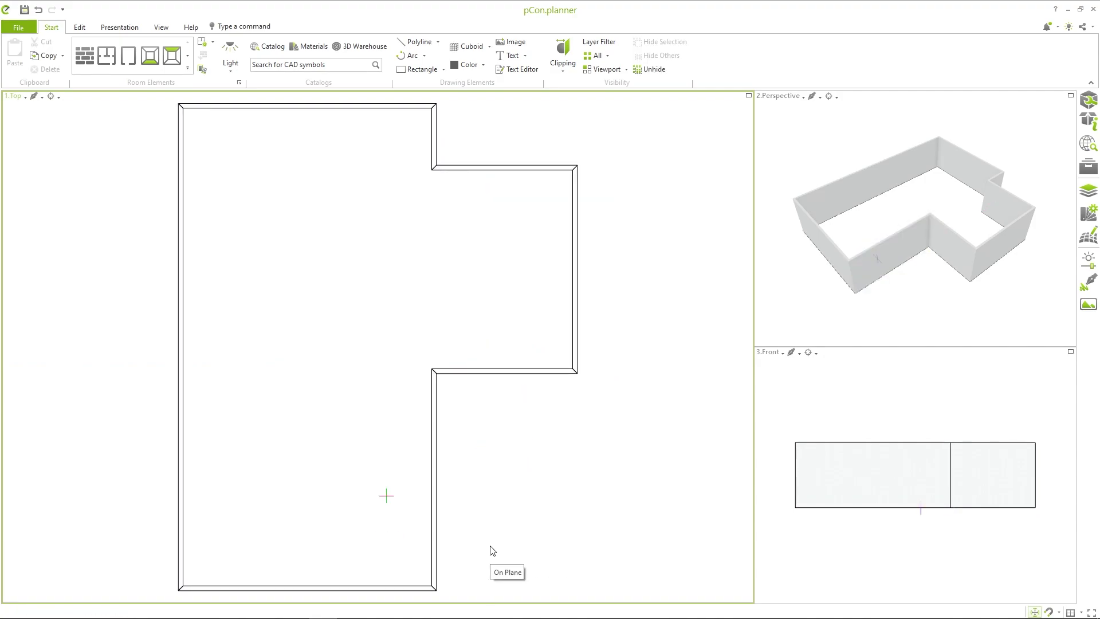
click(436, 539)
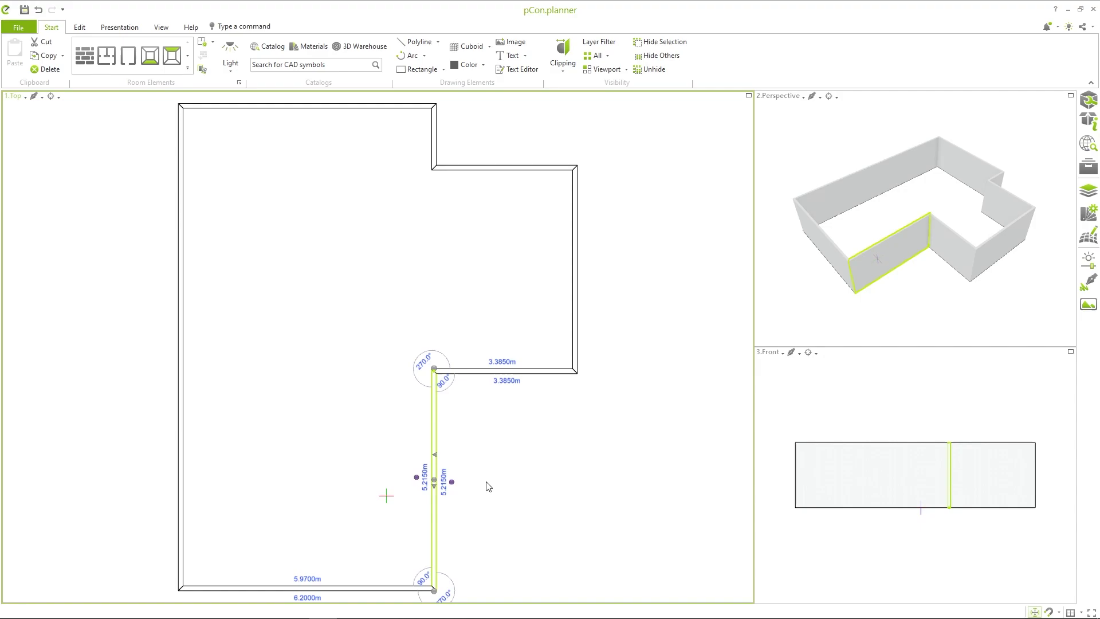
click(529, 374)
click(563, 408)
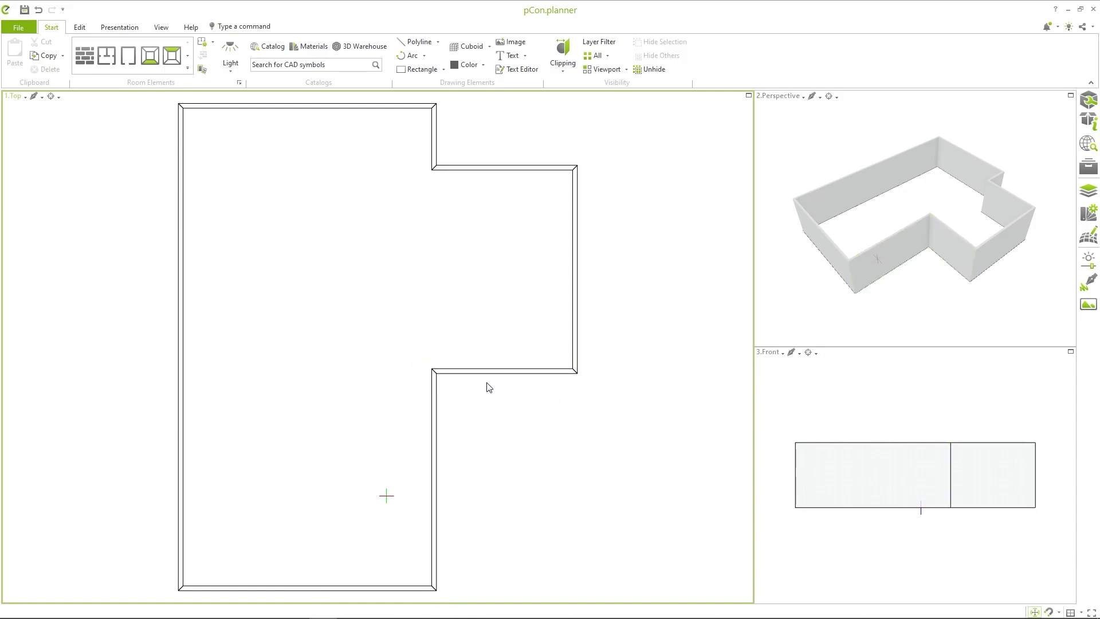
Create a floor inside the closed L-shaped room.
click(152, 57)
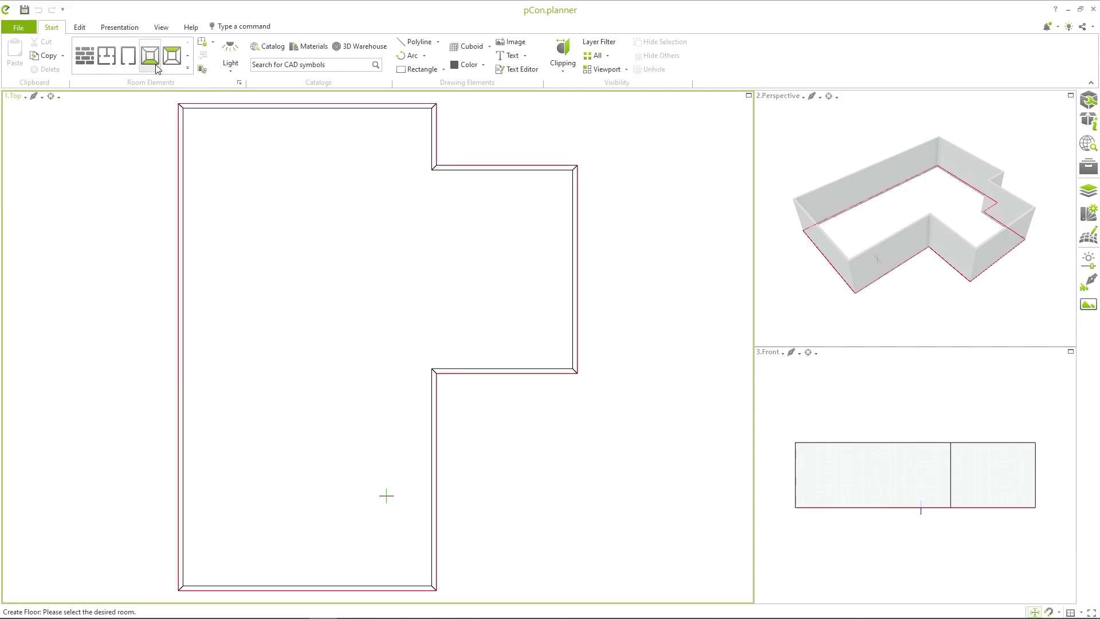
click(878, 226)
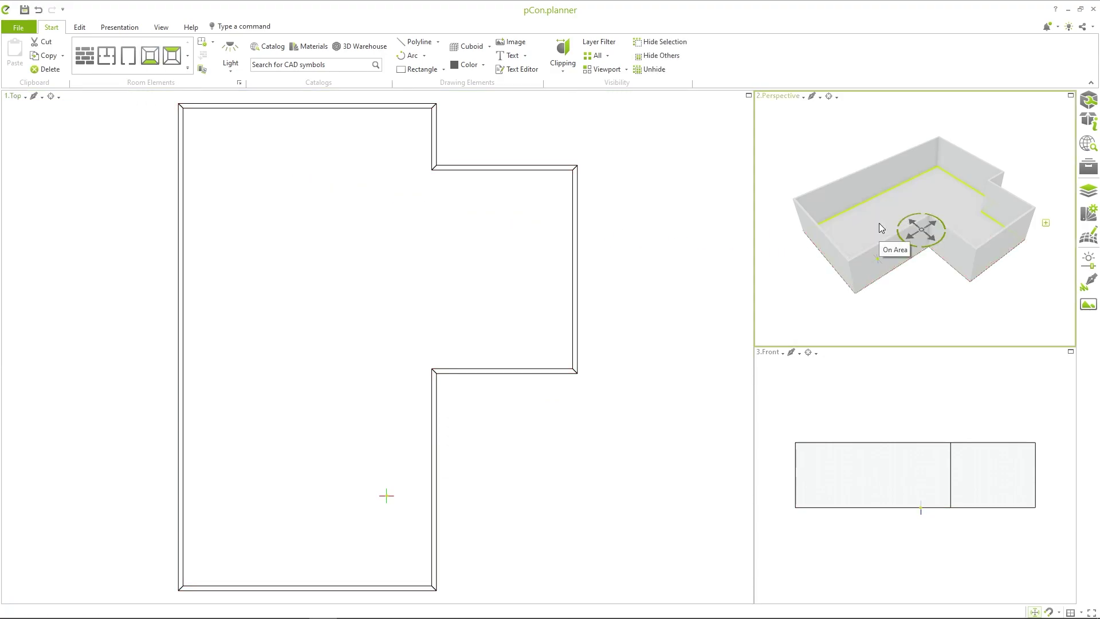
key(Escape)
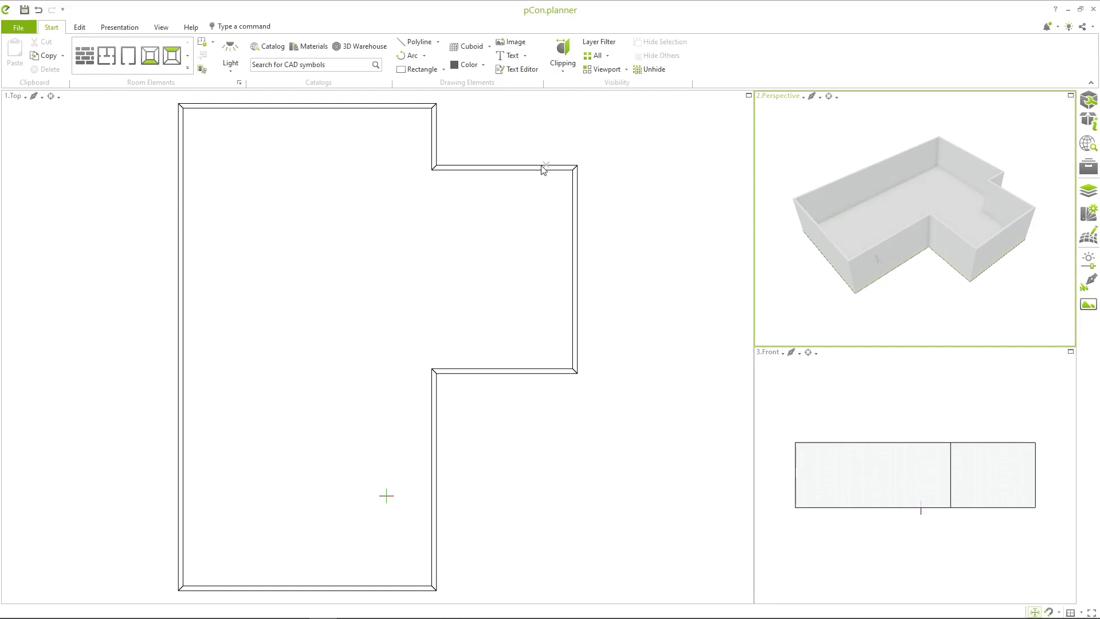
Insert a window into the top wall and set its width to 2.5 m.
click(188, 67)
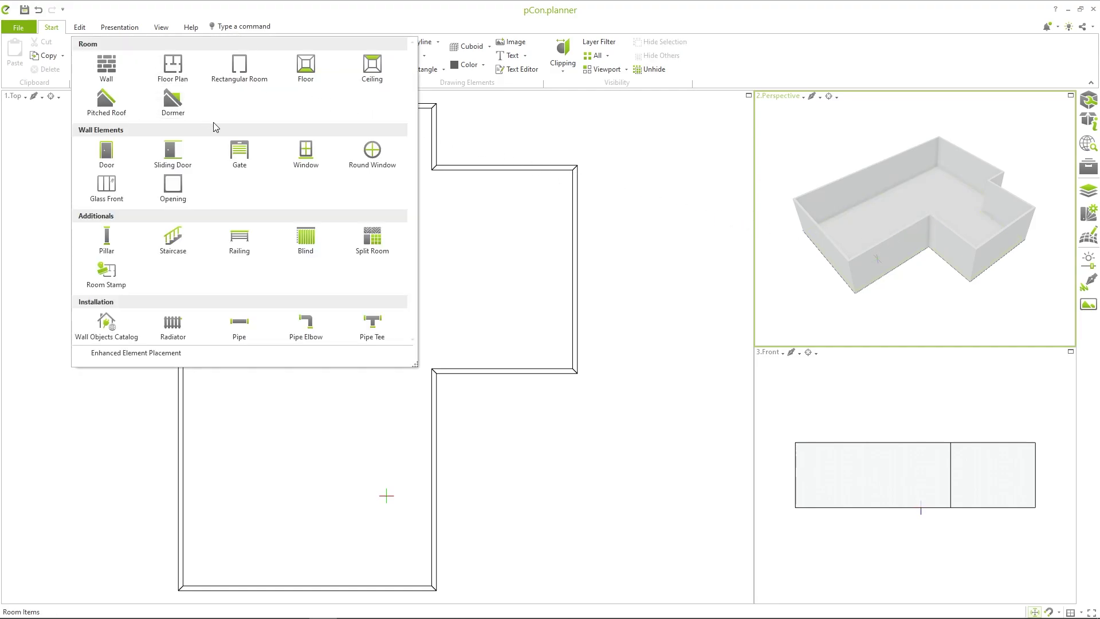
click(305, 155)
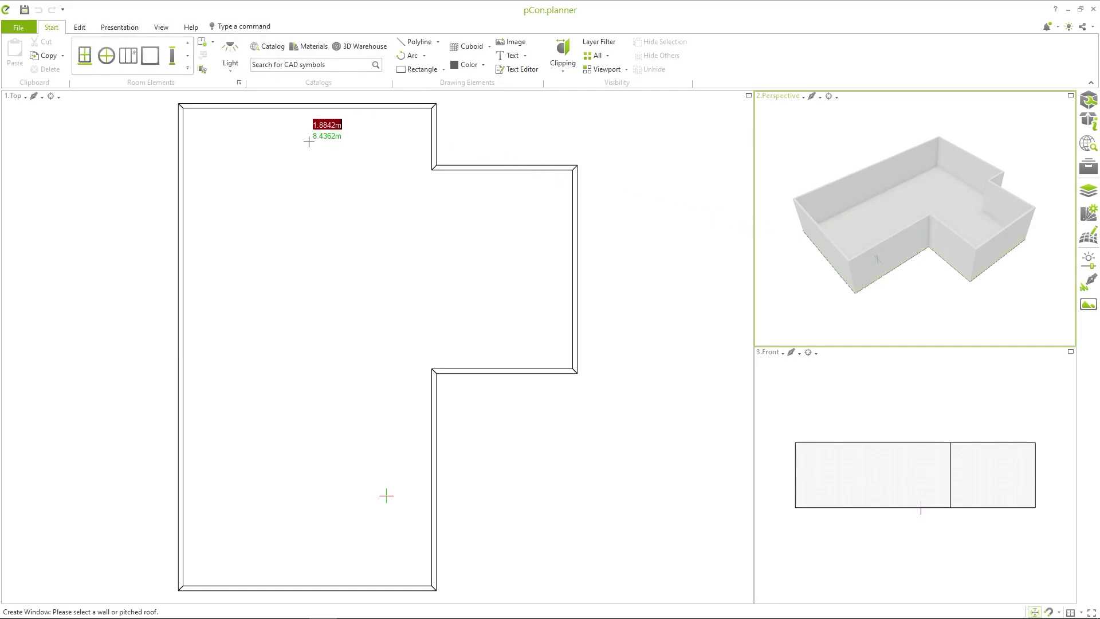
click(307, 107)
middle_drag(307, 110, 332, 182)
click(332, 179)
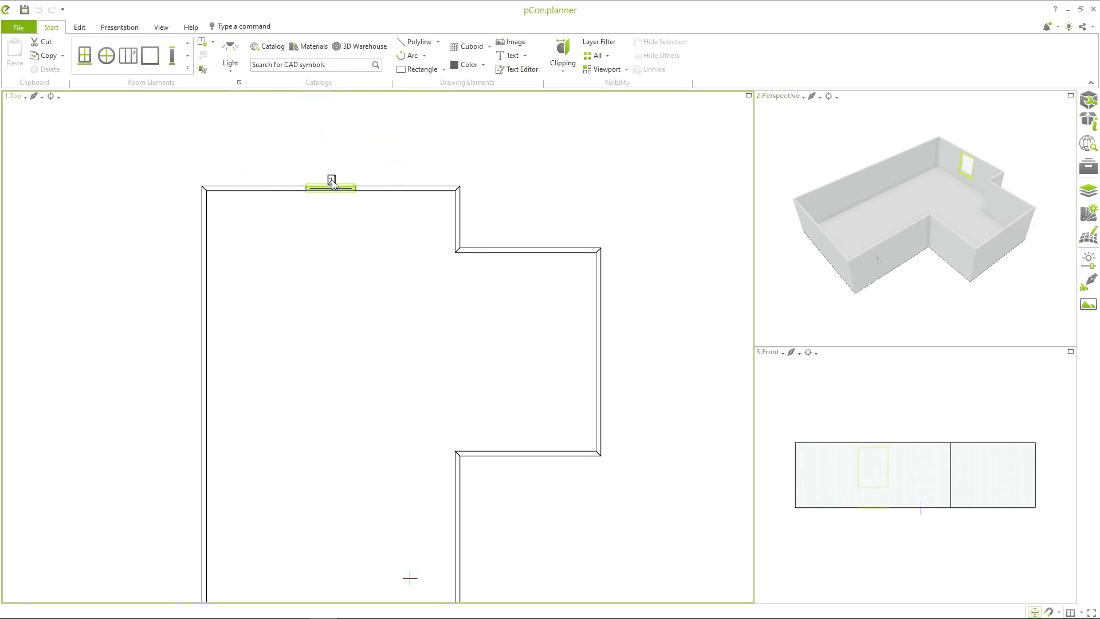
text(2.5)
key(Return)
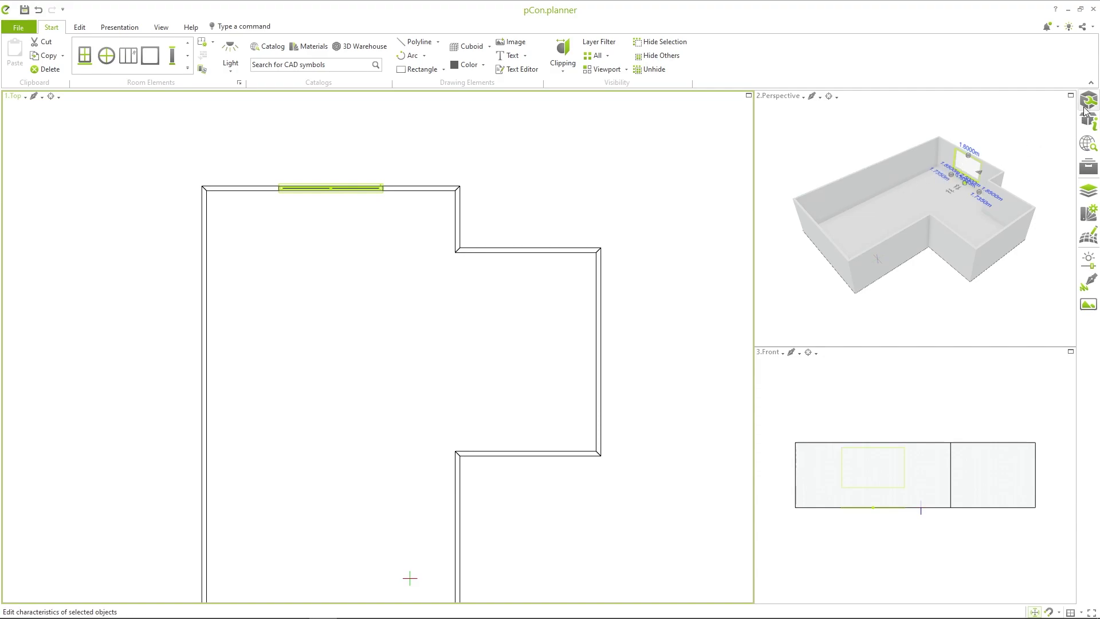
Set the window's Segments Count to 3 in its properties.
click(1088, 120)
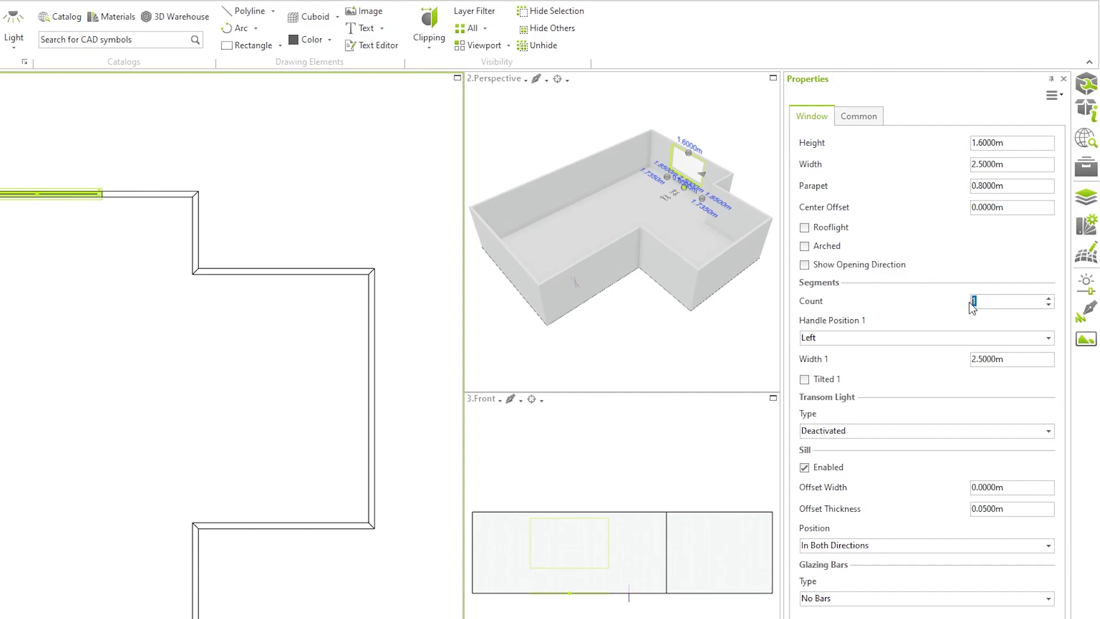
text(3)
key(Return)
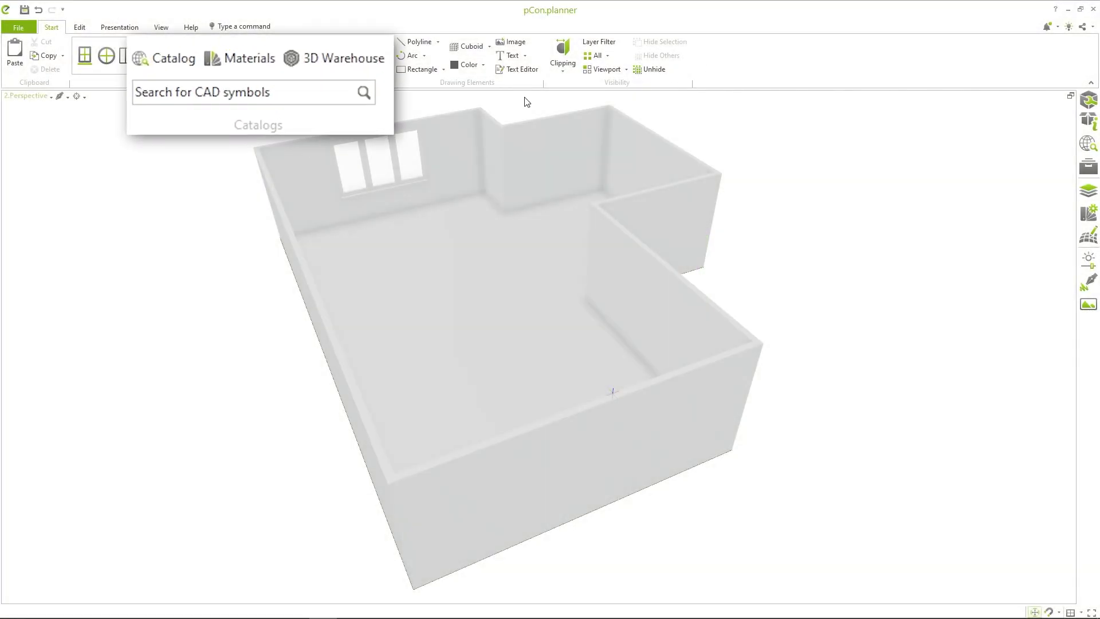
Apply the Parquet material Woodstrip - oak 03 to the floor.
click(308, 52)
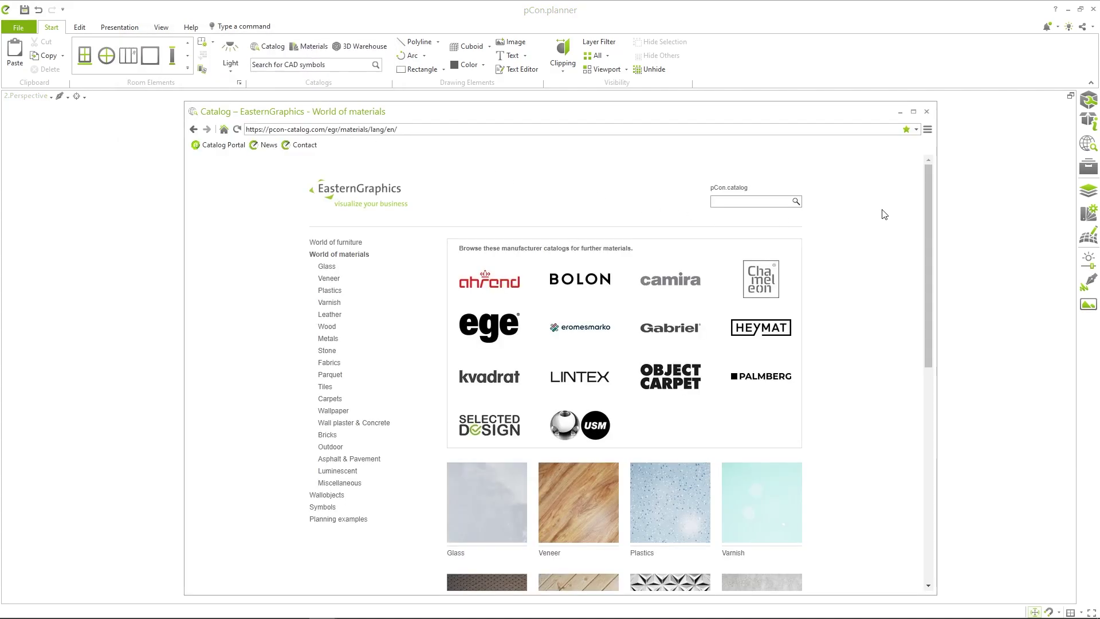
scroll(883, 213, down, 5)
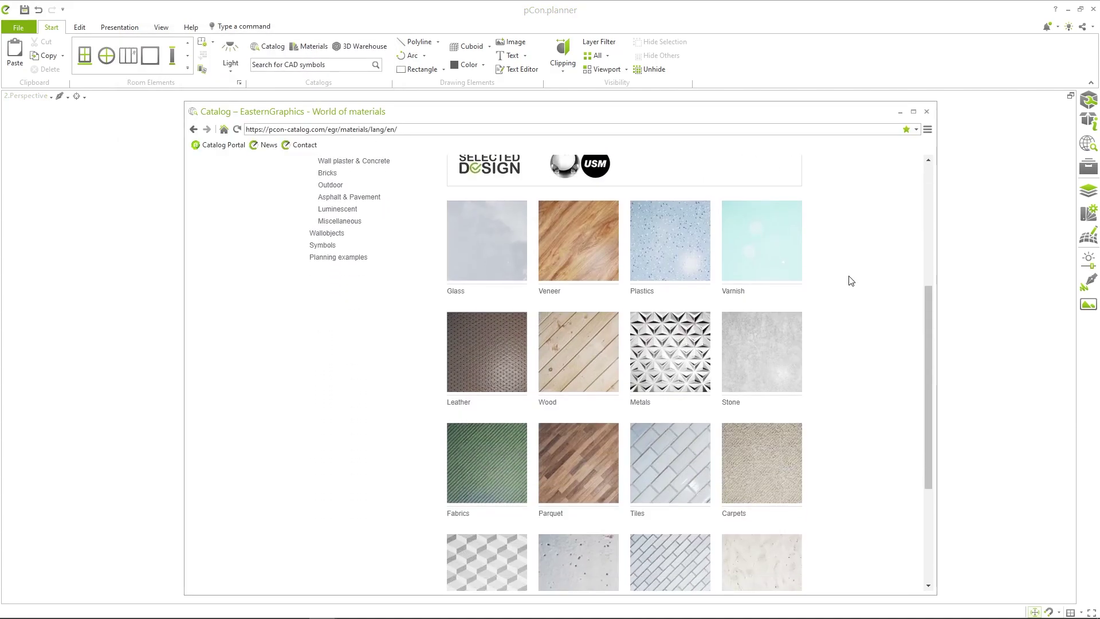
click(579, 458)
scroll(613, 399, down, 3)
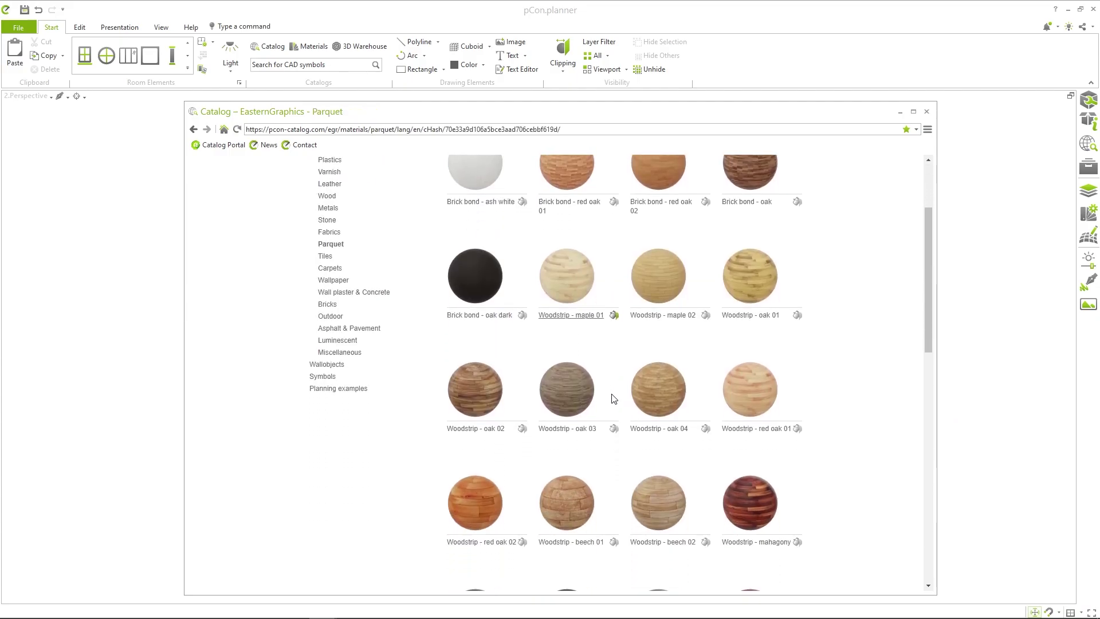
click(573, 390)
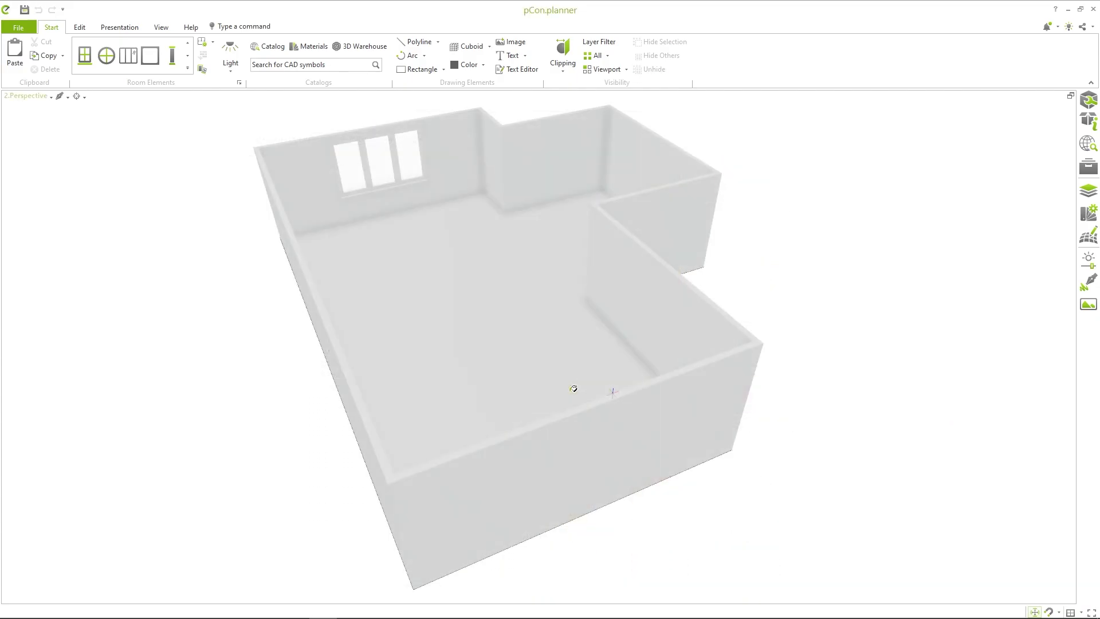
click(547, 311)
Open the Wallpaper materials category and browse its materials.
key(Escape)
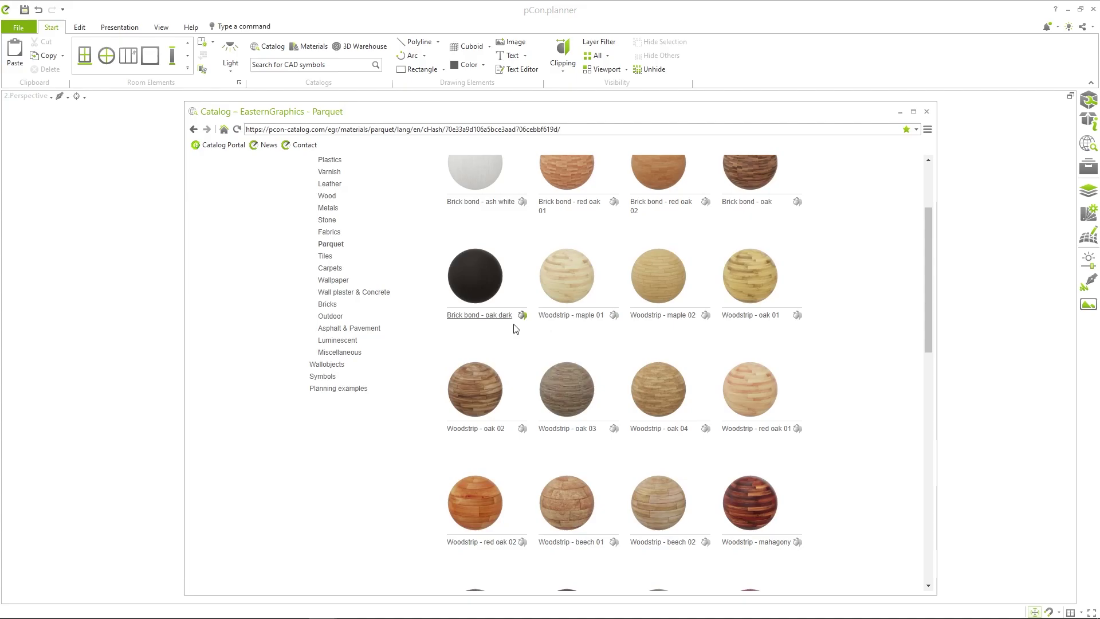
click(334, 280)
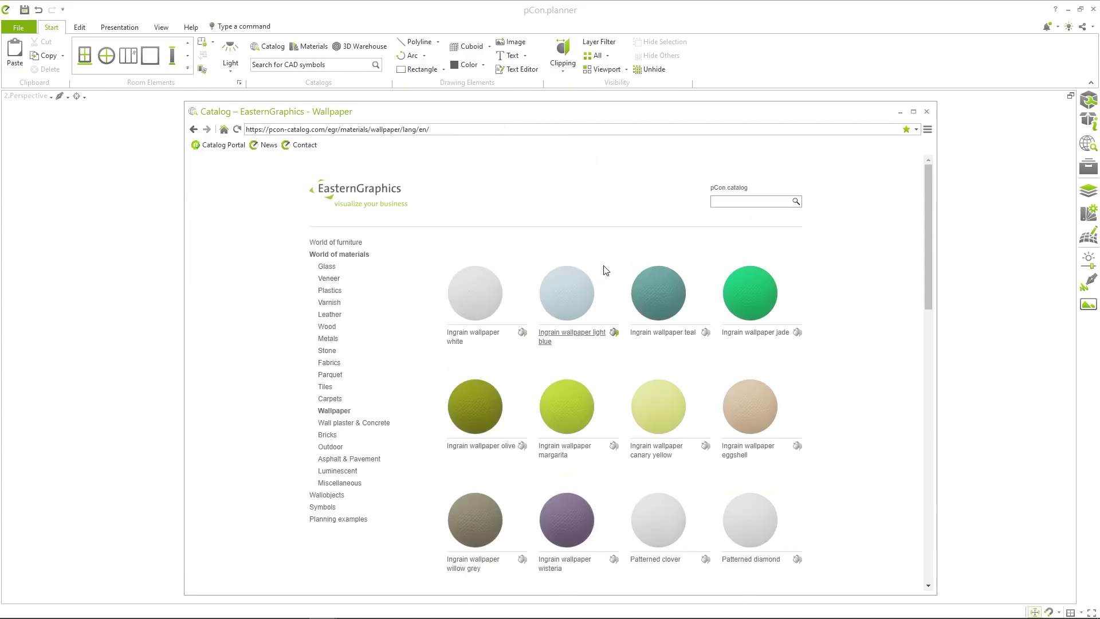
scroll(613, 260, down, 5)
scroll(624, 254, up, 4)
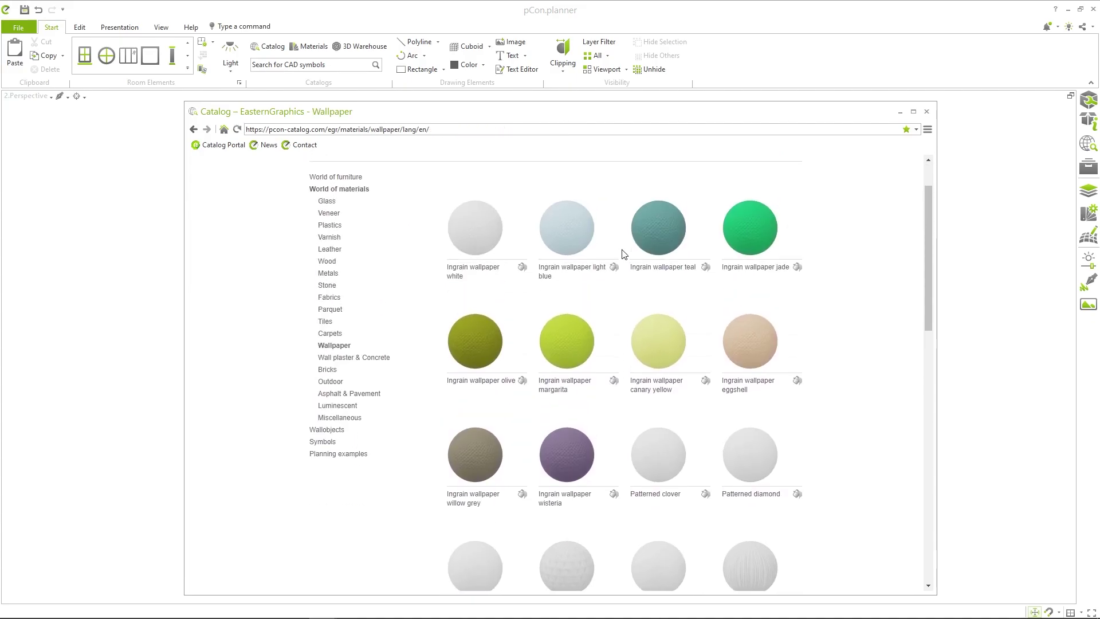
scroll(623, 253, up, 2)
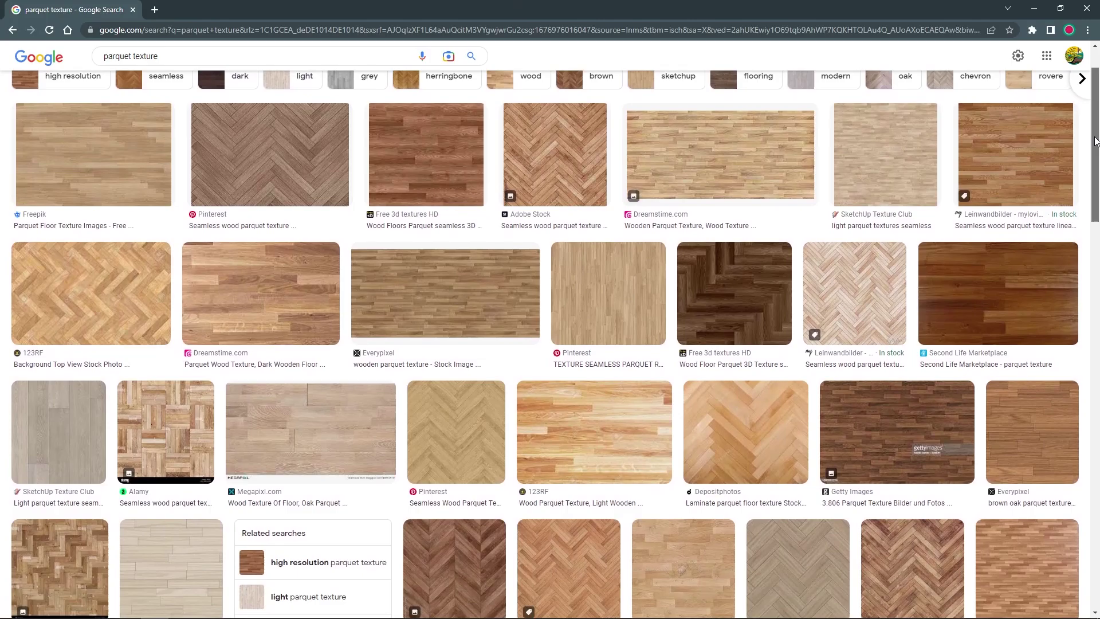
Drag a seamless hard maple parquet texture from the web onto the room floor.
scroll(1091, 175, down, 2)
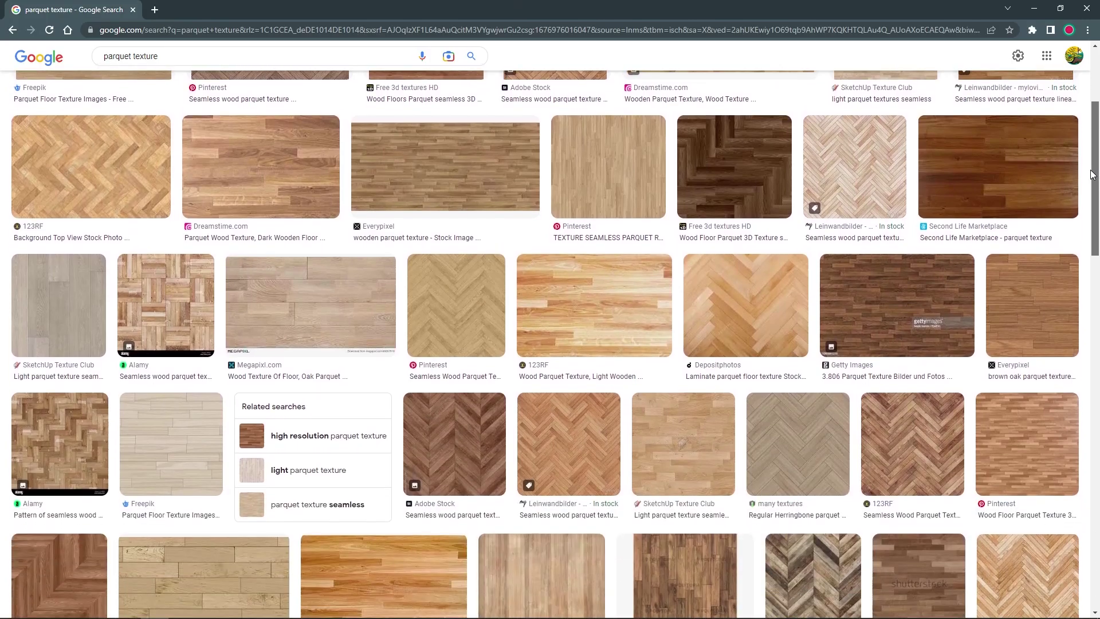
drag(1091, 174, 1079, 314)
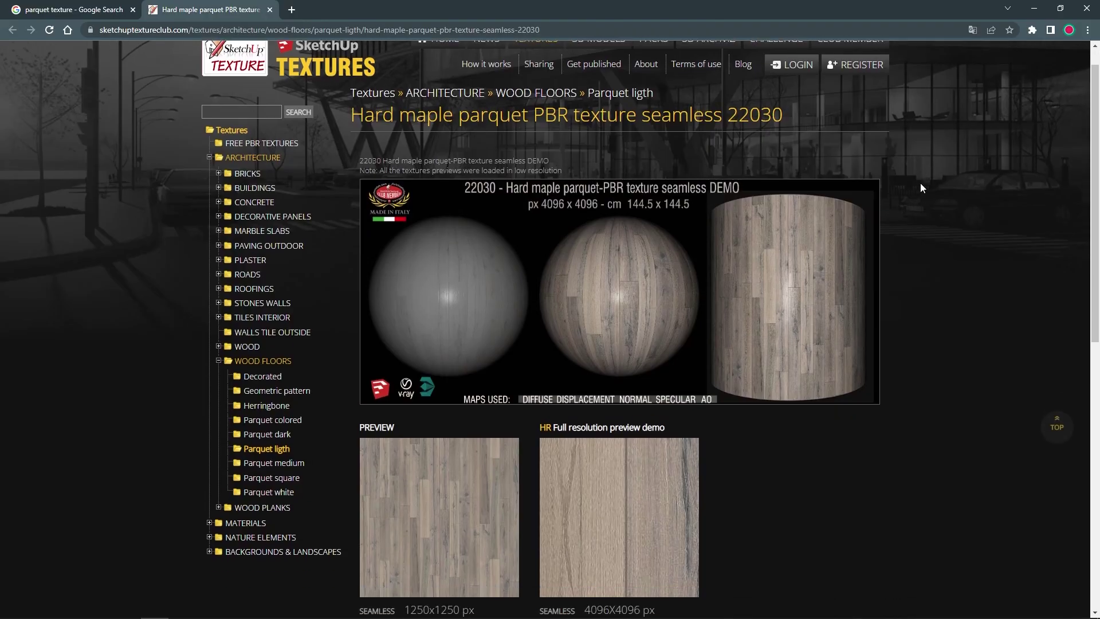
scroll(920, 183, down, 3)
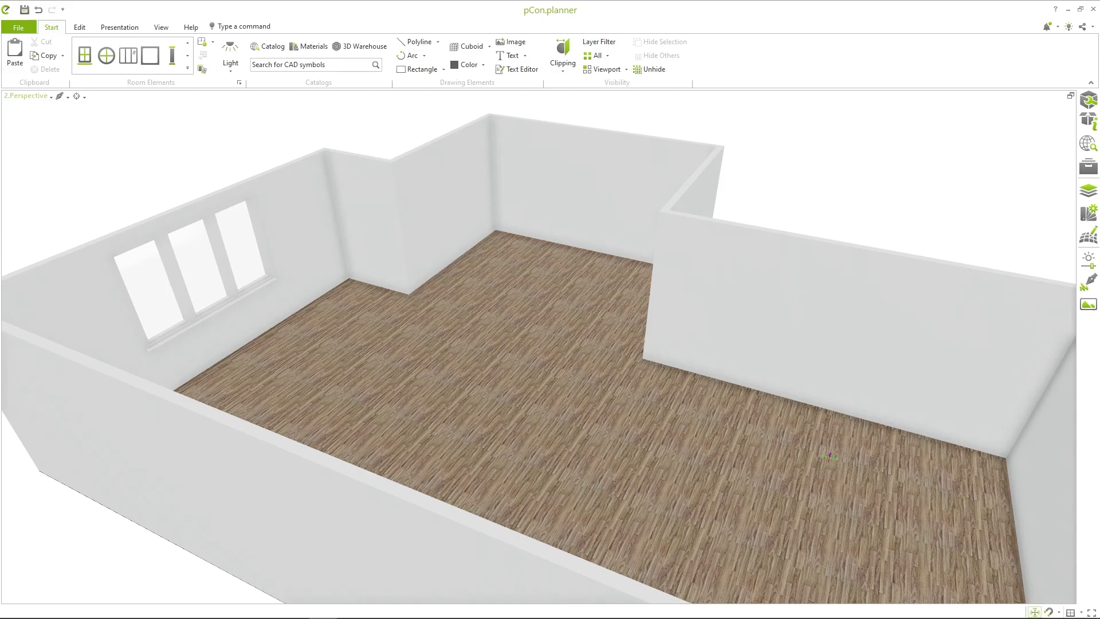
drag(115, 338, 379, 365)
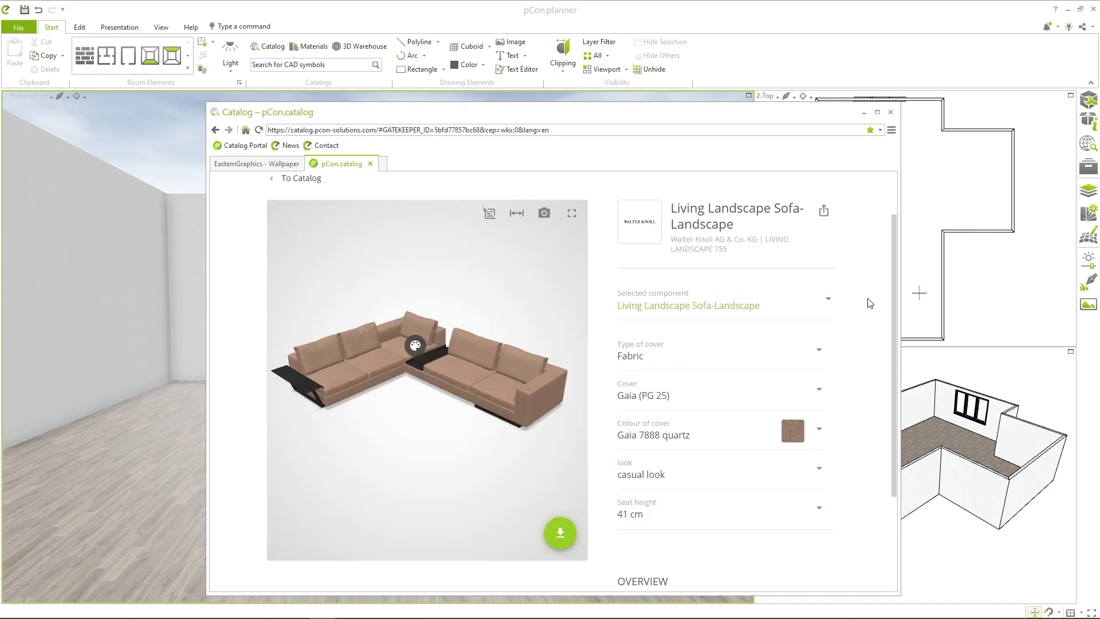
Download the Living Landscape Sofa-Landscape and place it in the middle of the room.
click(557, 534)
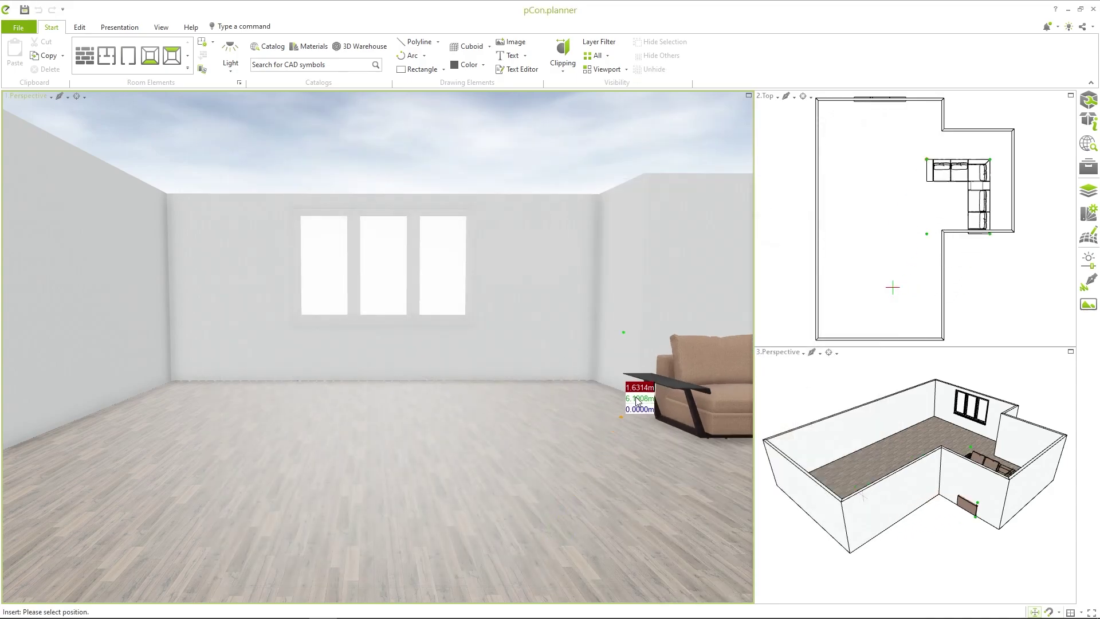
scroll(848, 197, up, 3)
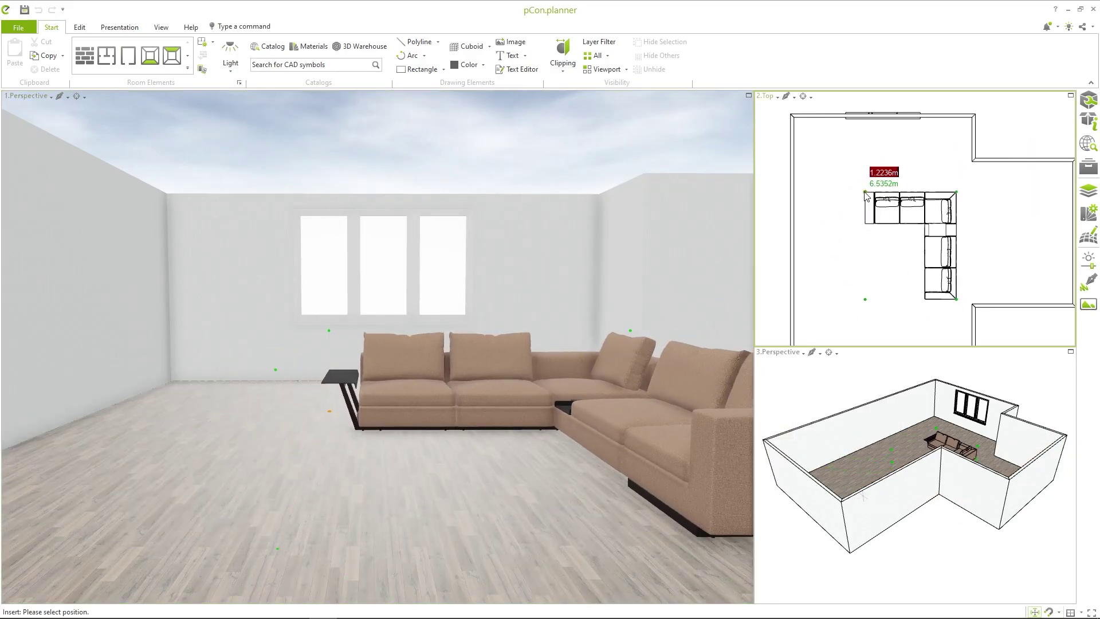
click(842, 182)
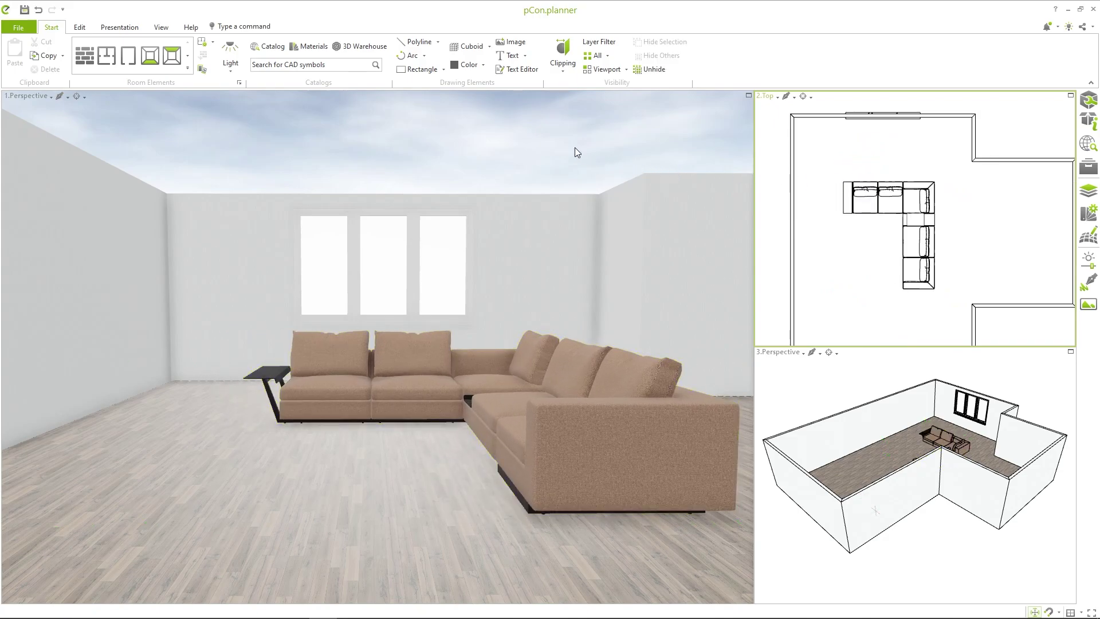
Search 3D Warehouse for 'paintings' models, then undo to restore the coffee table.
click(369, 47)
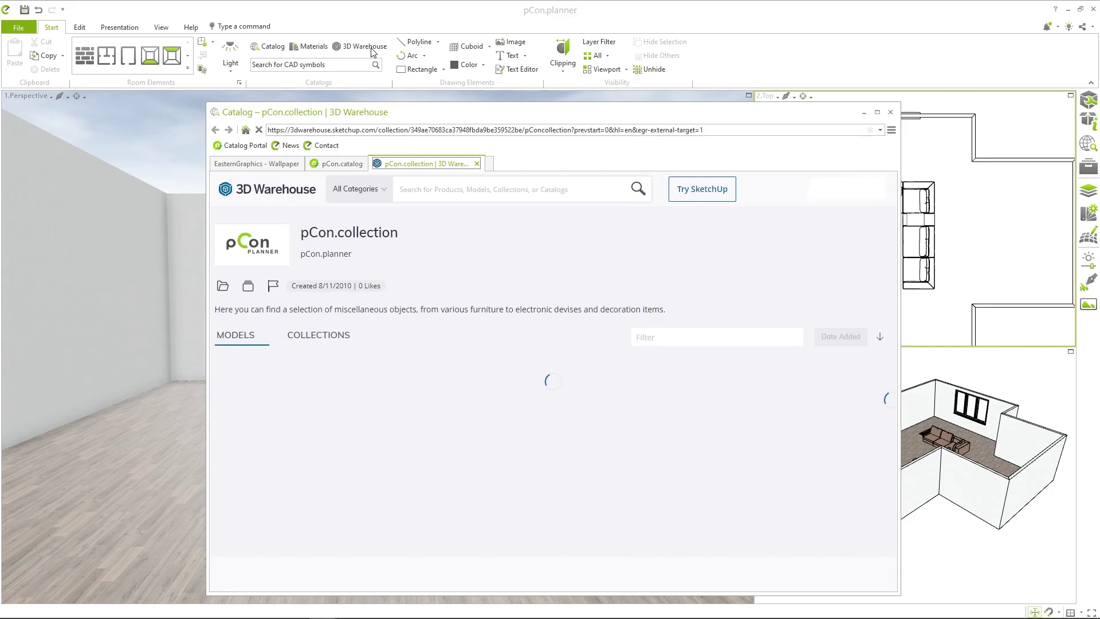
click(428, 183)
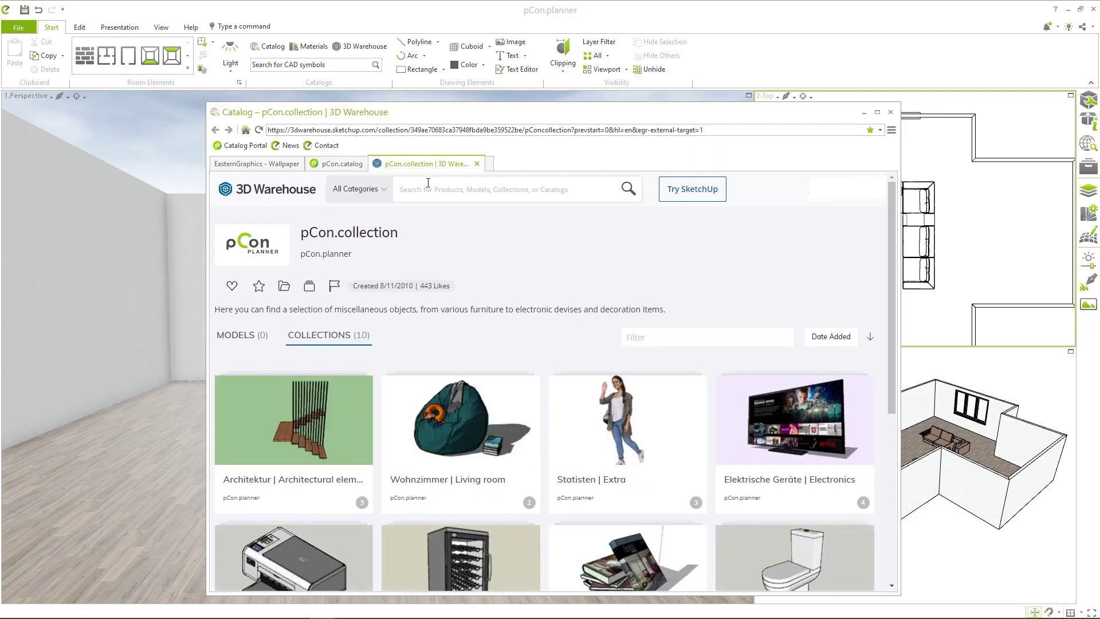
text(paintings)
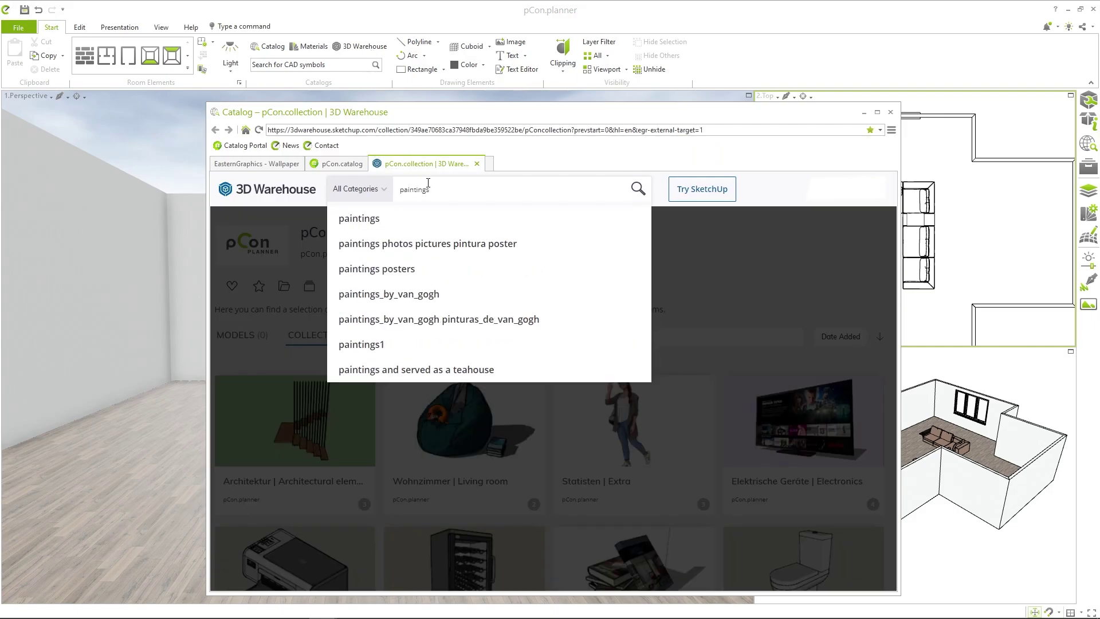
key(Return)
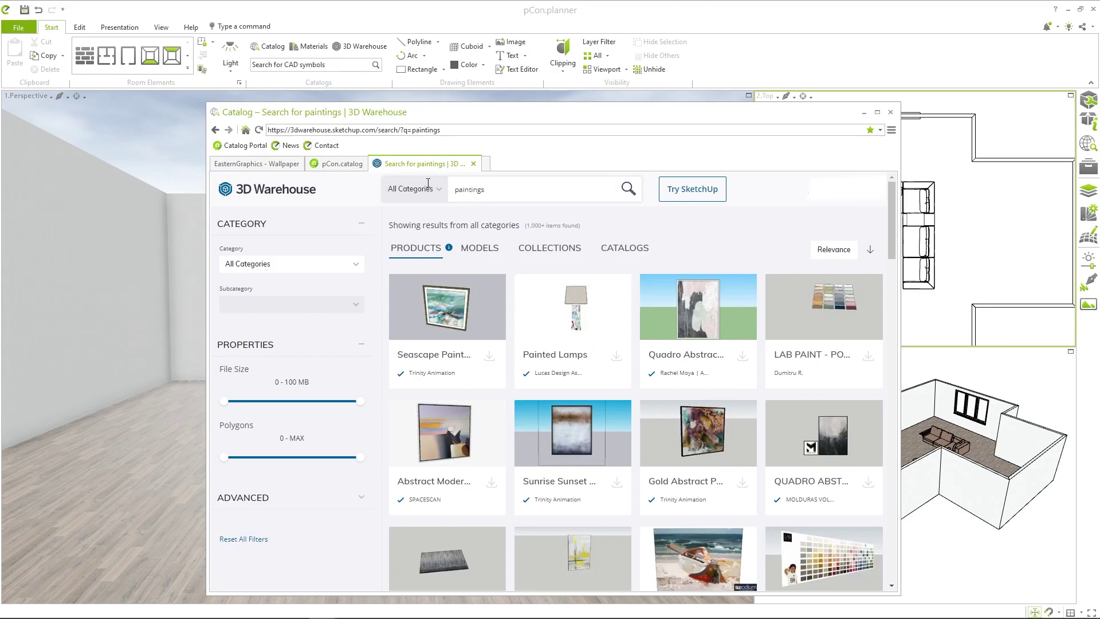
click(471, 251)
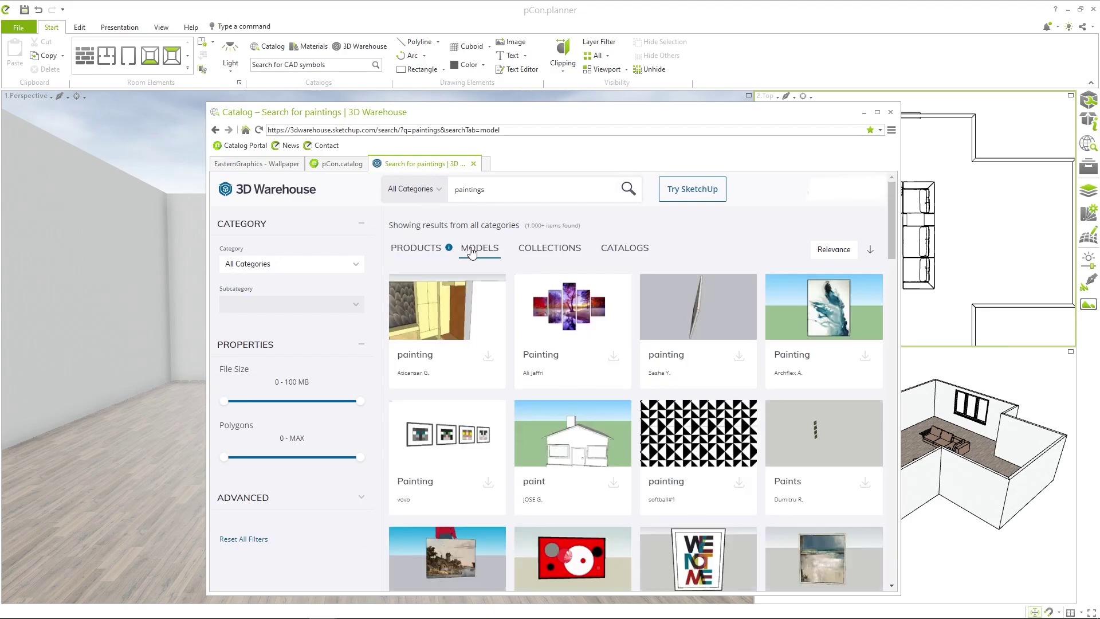
scroll(486, 304, down, 1)
scroll(485, 307, down, 4)
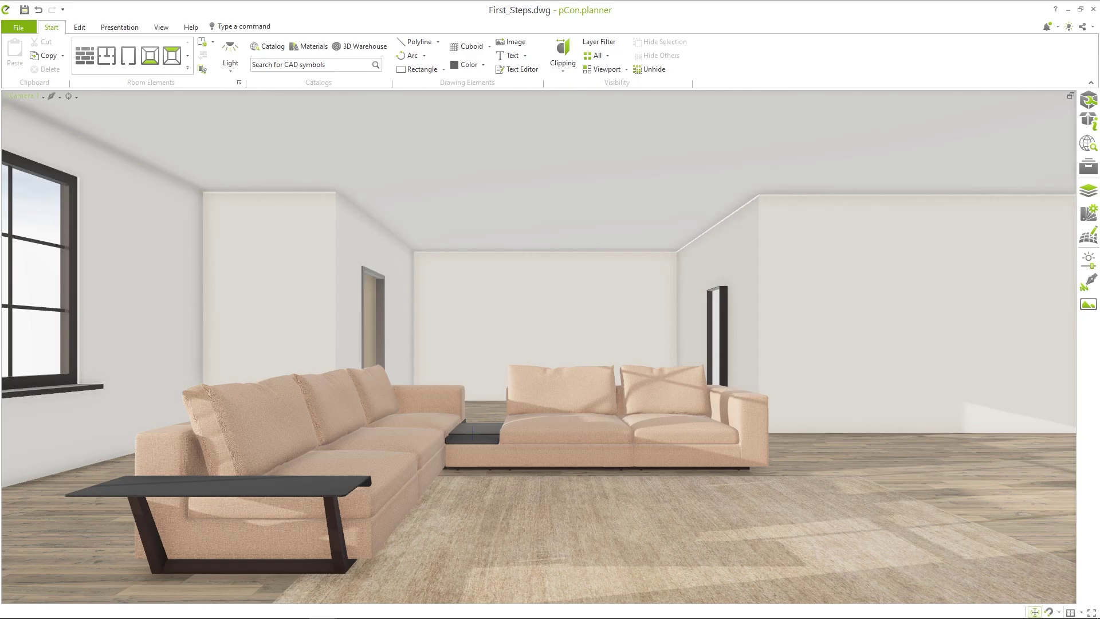
key(ctrl+z)
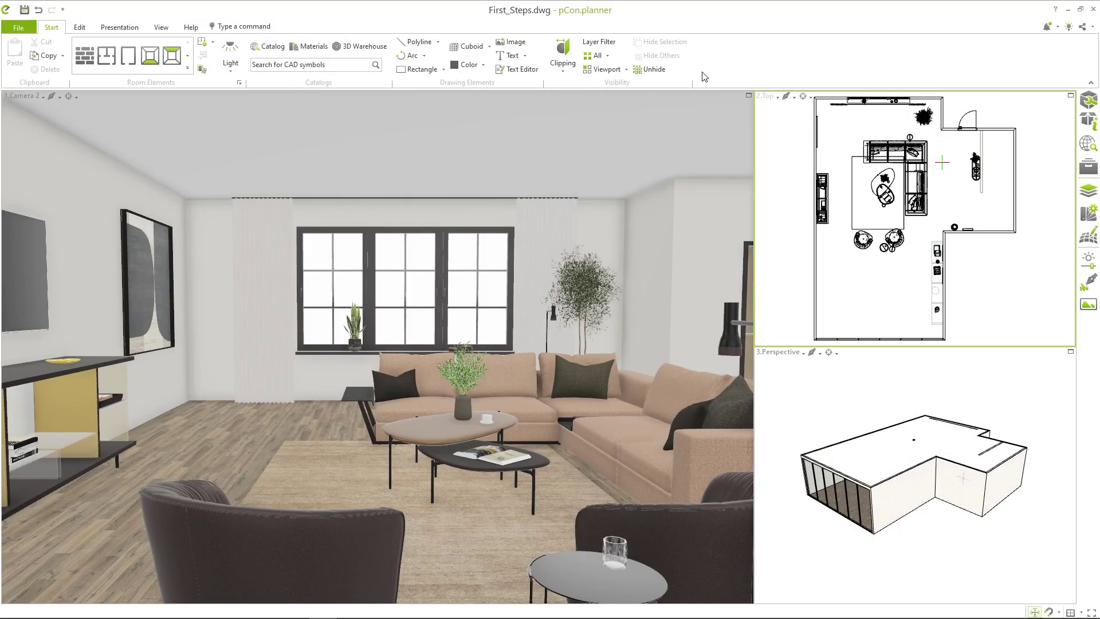
Add a directional light above the room aimed down into it, with a raised target and realtime shadows on.
click(232, 57)
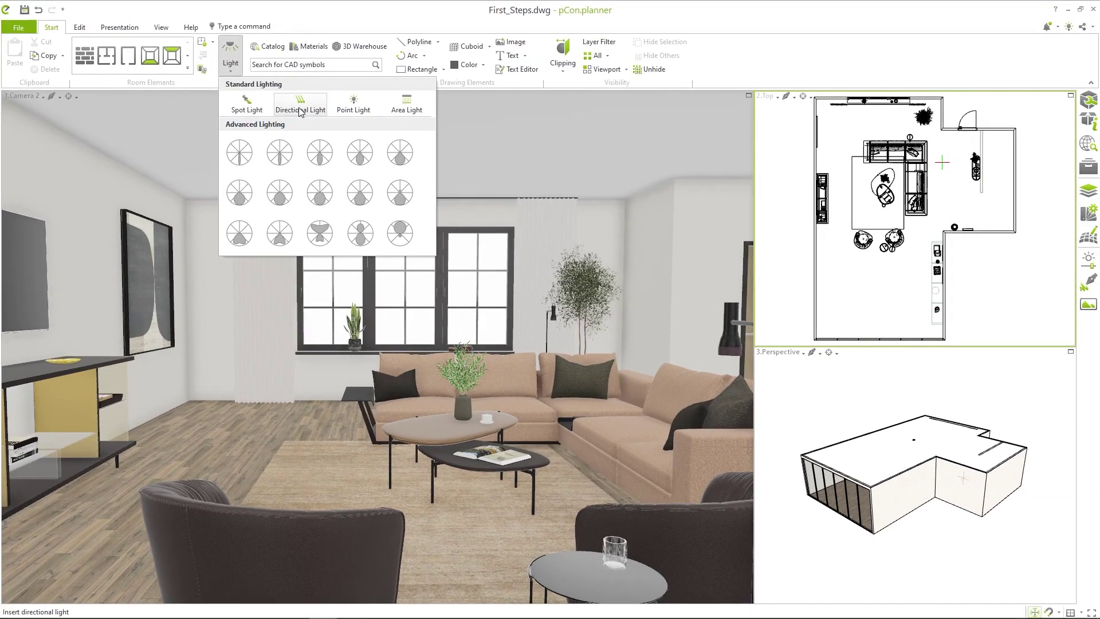
click(355, 123)
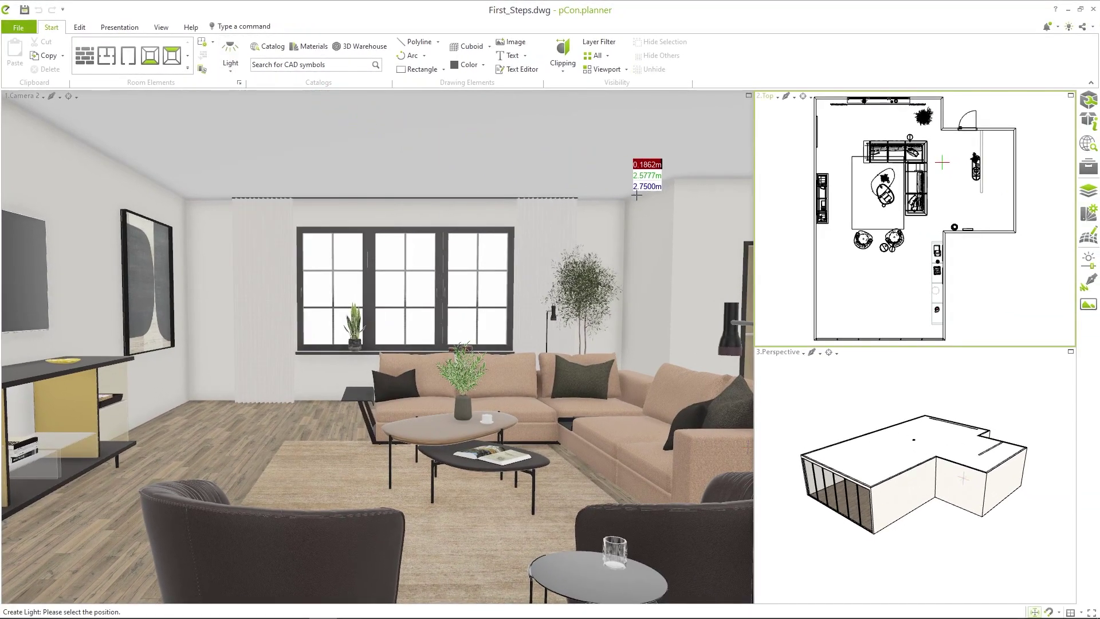
scroll(862, 163, down, 3)
middle_drag(858, 157, 851, 257)
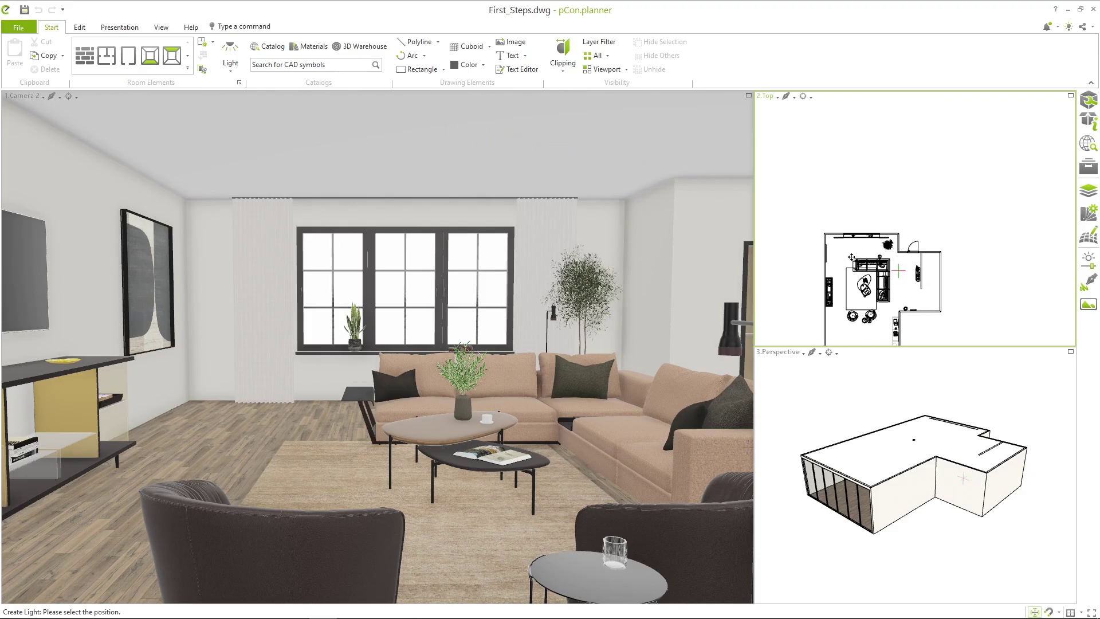
click(843, 152)
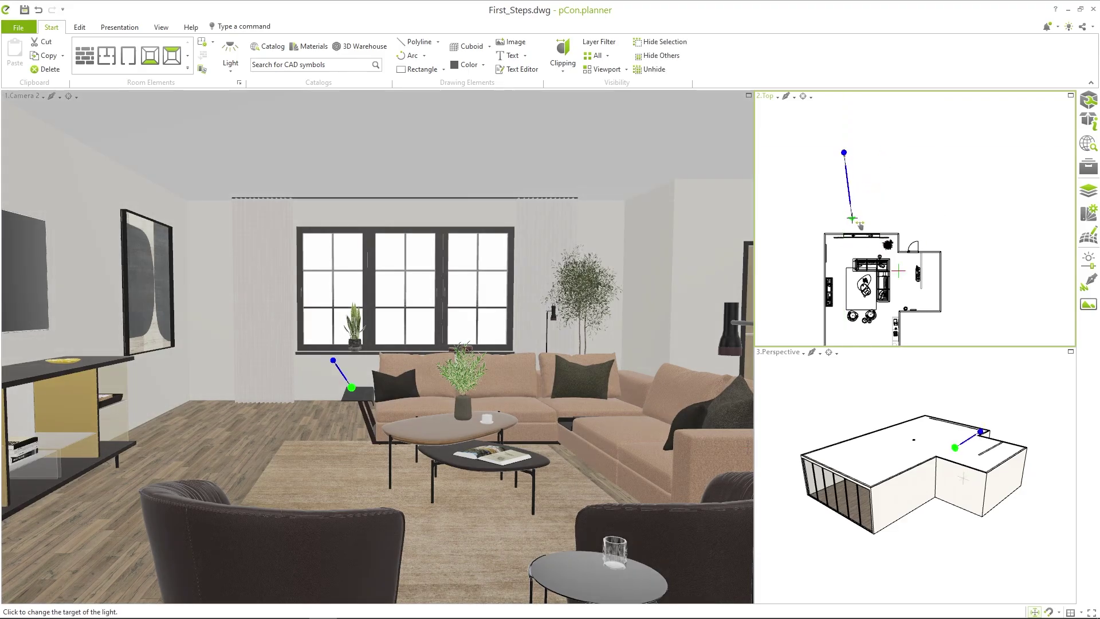
click(852, 218)
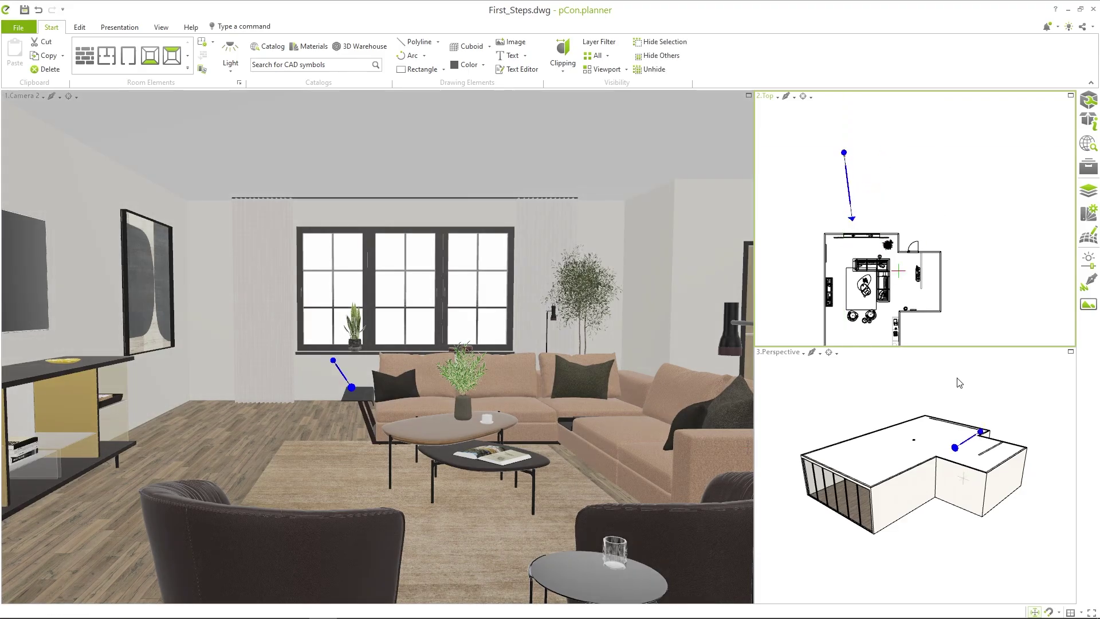
drag(979, 429, 995, 405)
click(1088, 121)
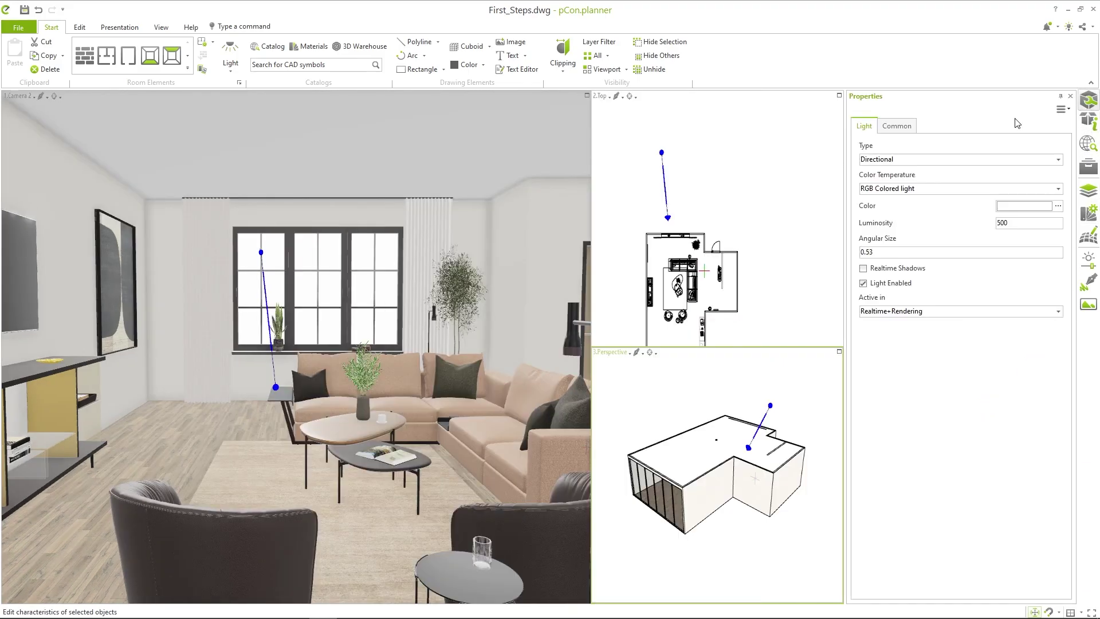
click(863, 269)
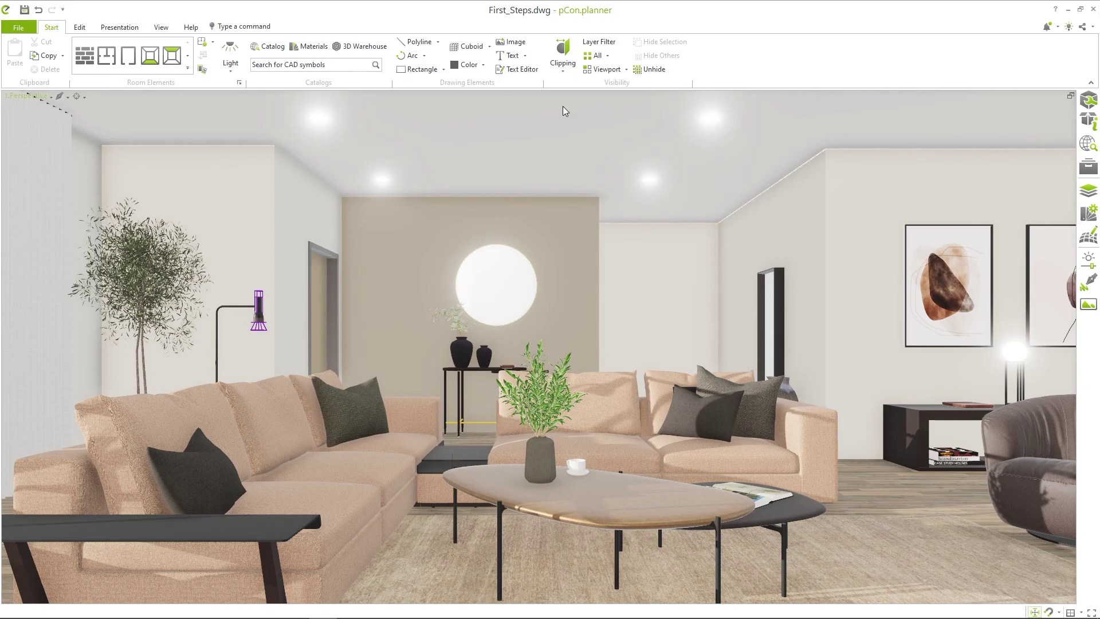
Create a camera from the current living-room view and orbit to check it.
click(162, 27)
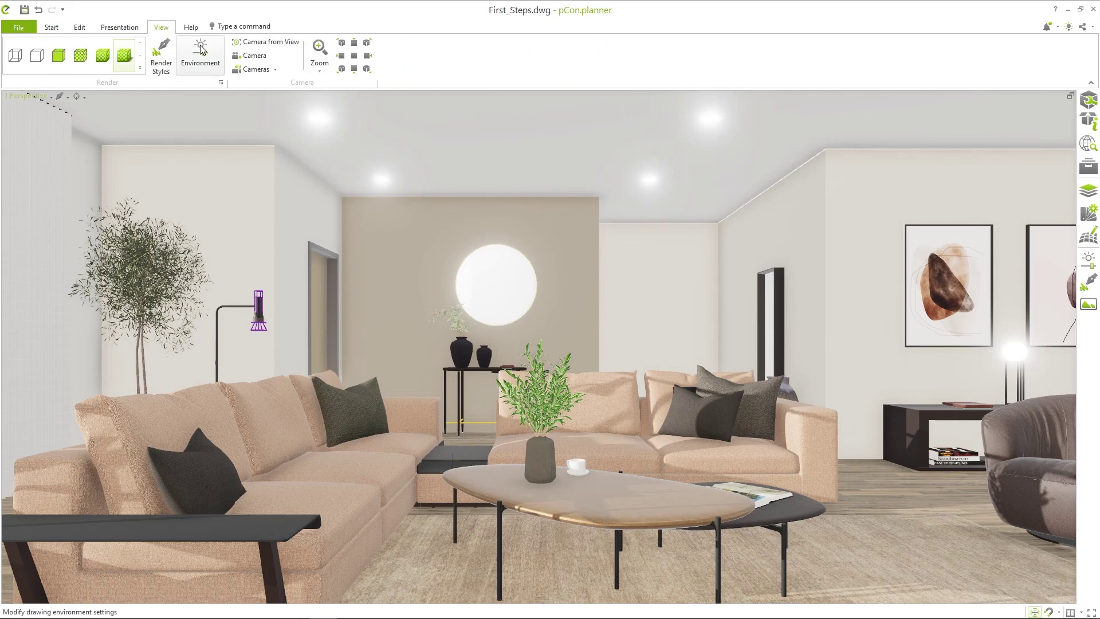
click(286, 50)
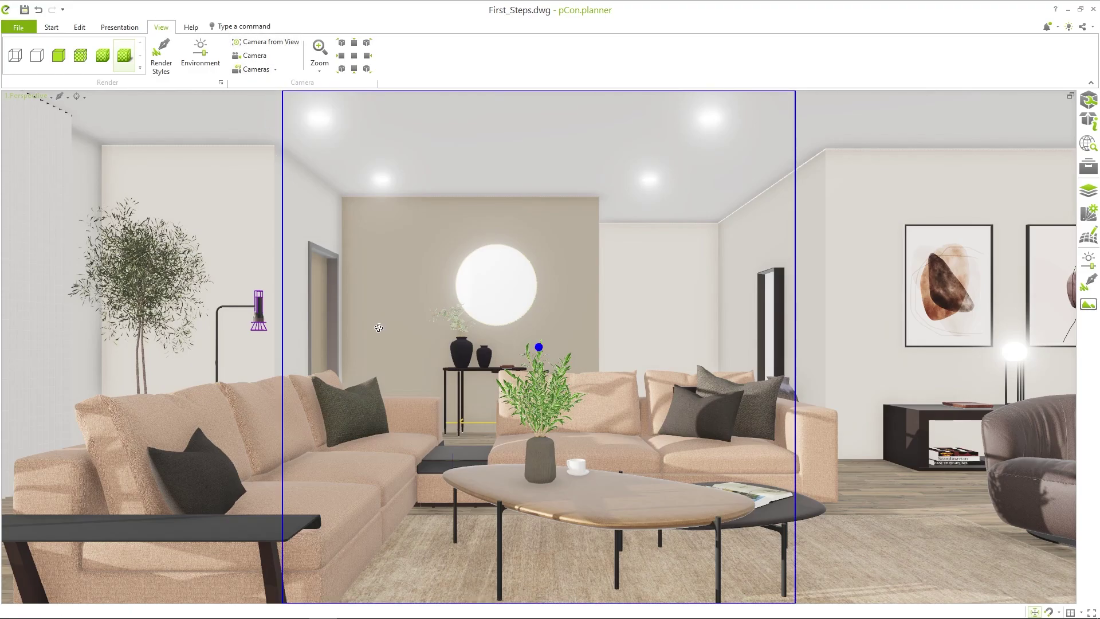
right_drag(379, 327, 319, 316)
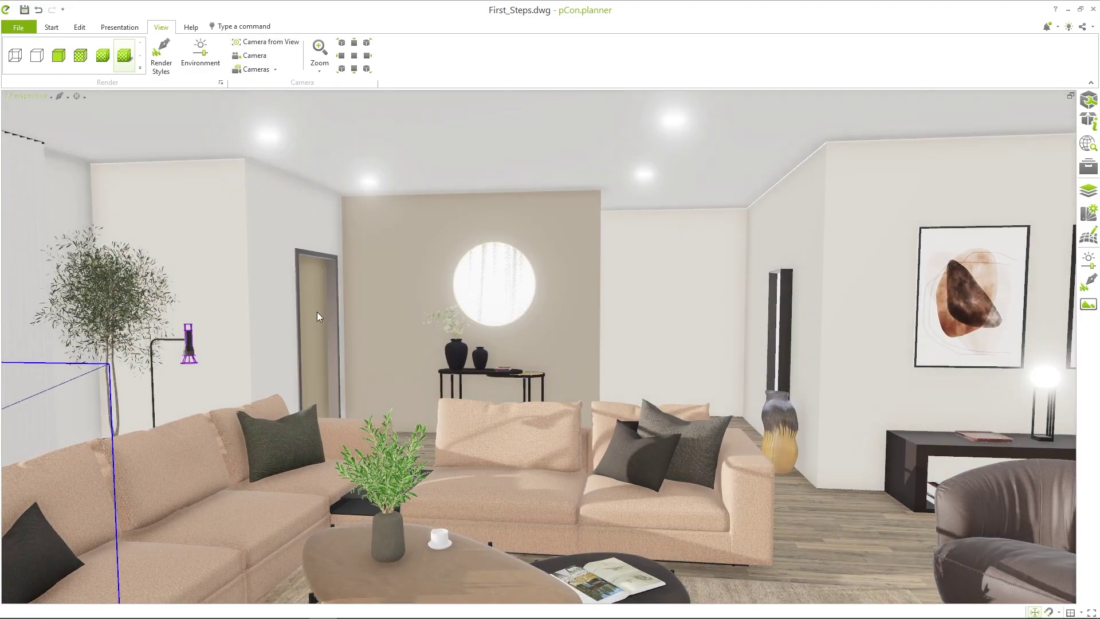
Switch the viewport to the Camera 1 viewpoint.
click(41, 94)
mouse_move(60, 292)
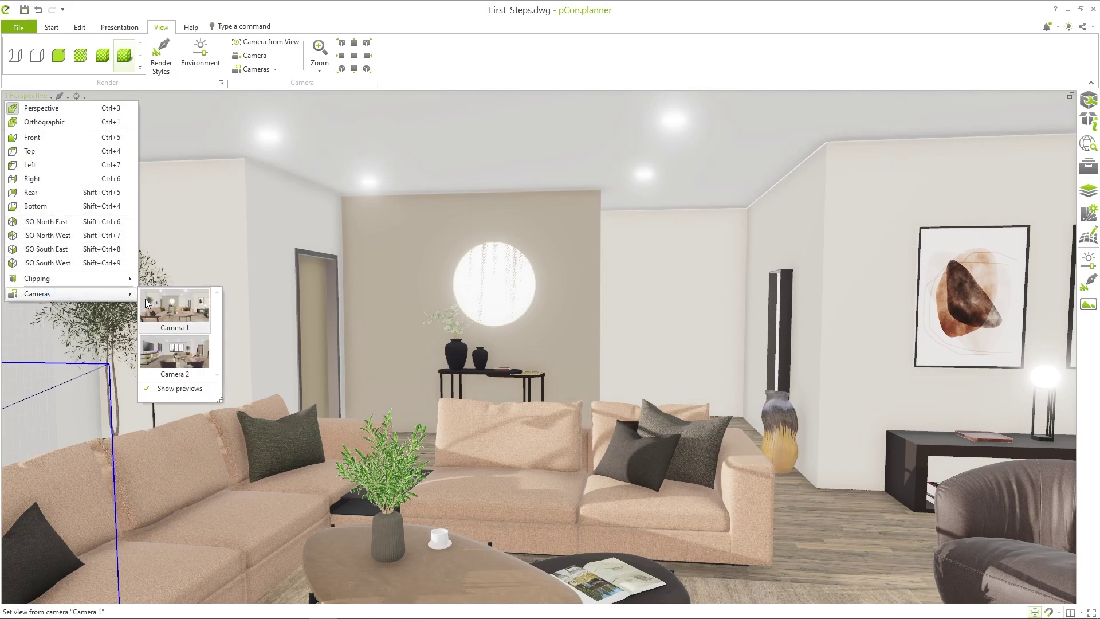
click(175, 309)
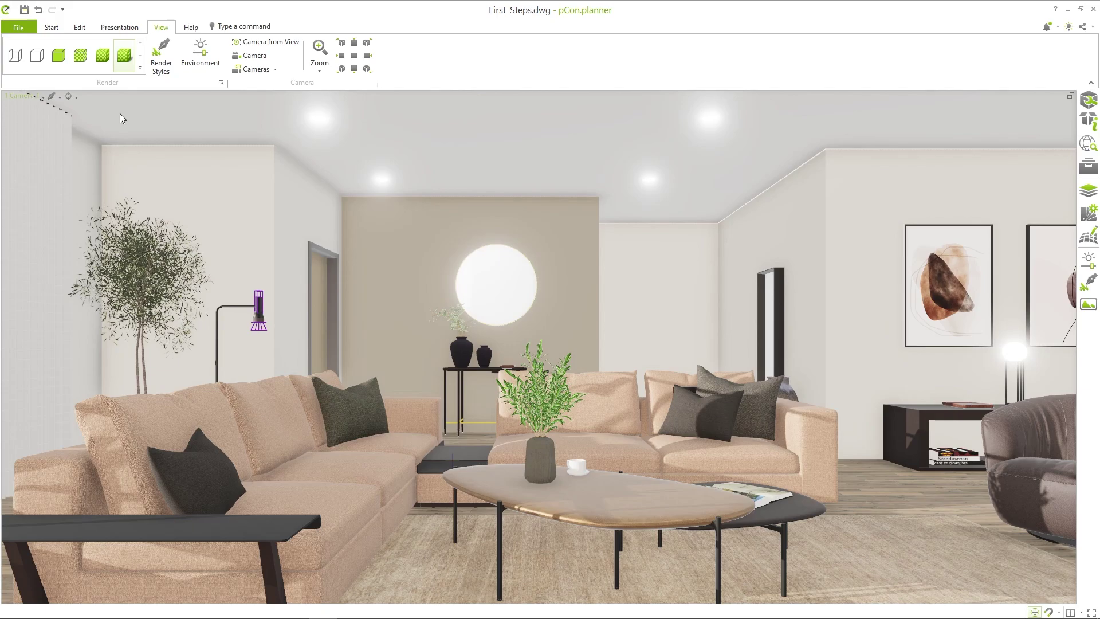
Start a 1920 x 1080 Full HD image render with the OSPRay renderer.
click(124, 29)
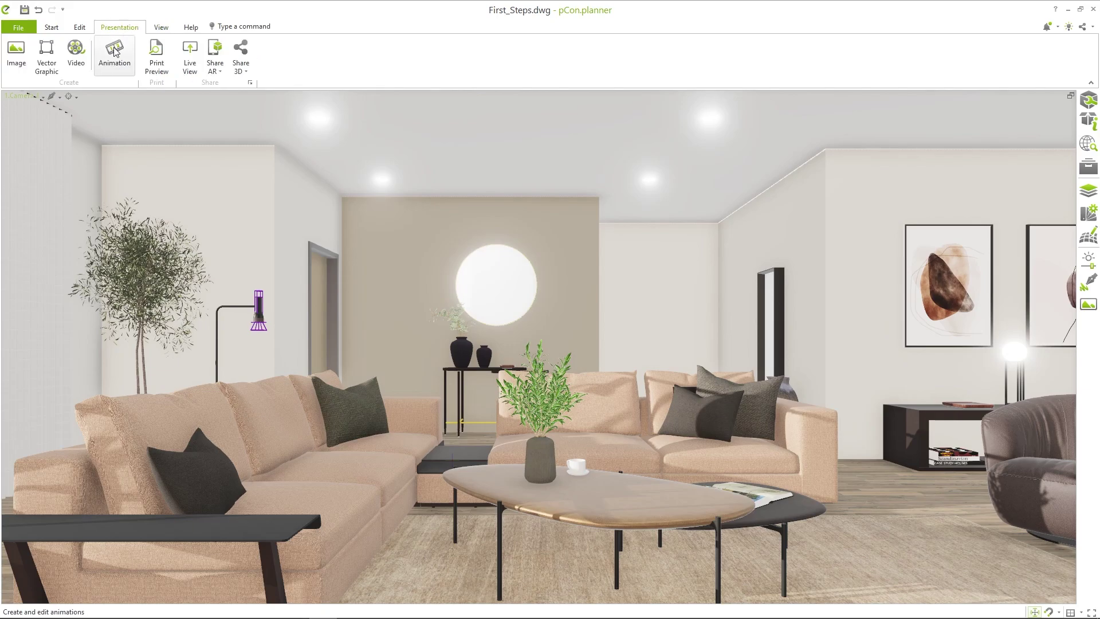
click(17, 54)
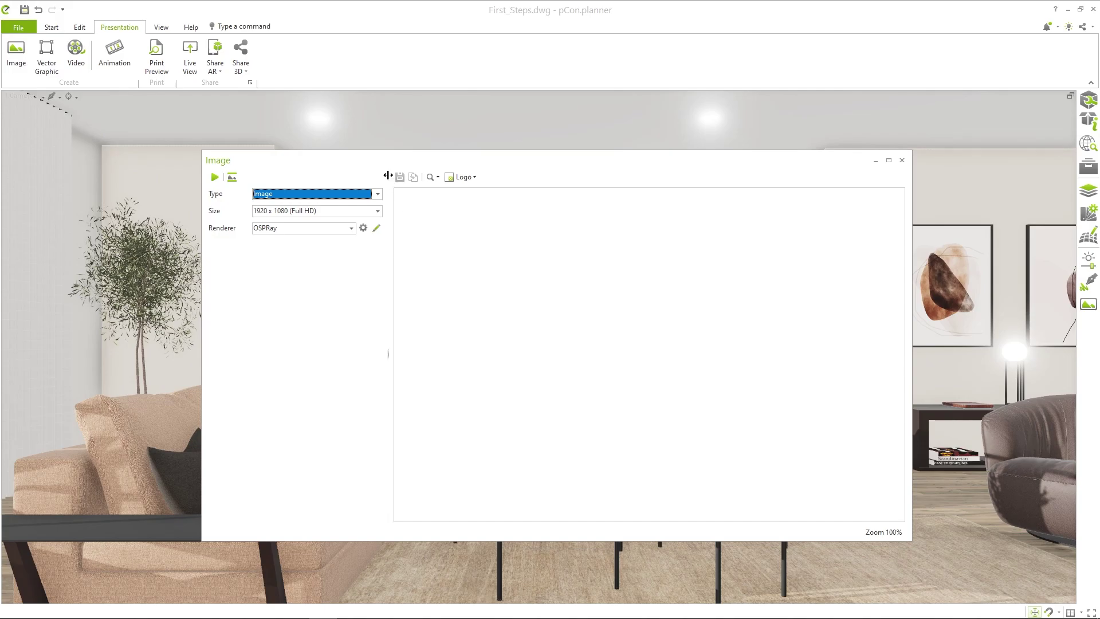
click(215, 177)
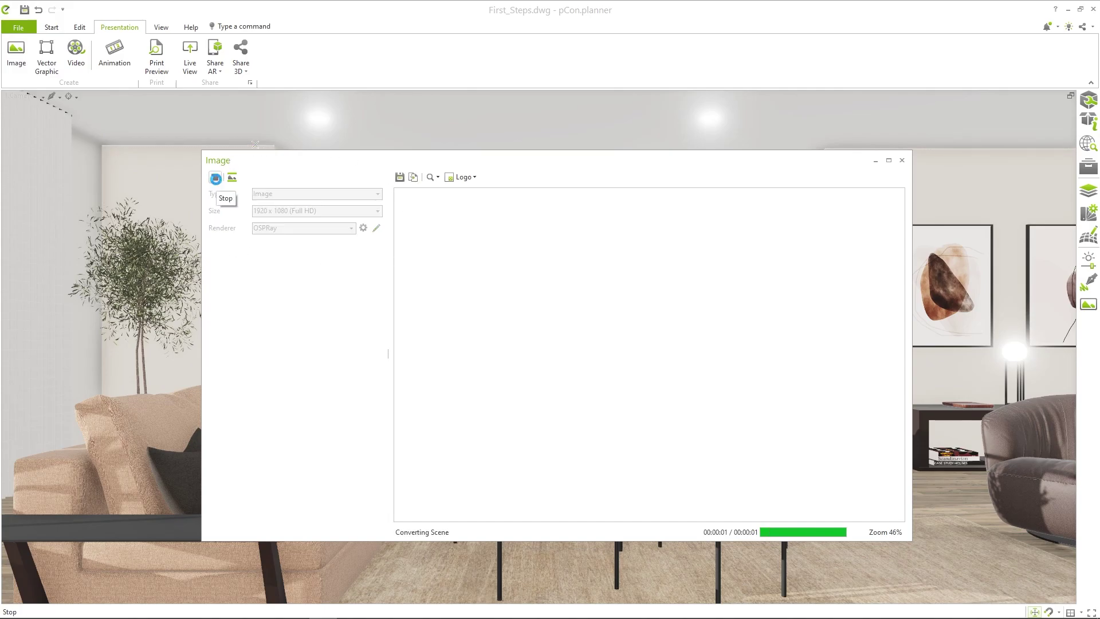